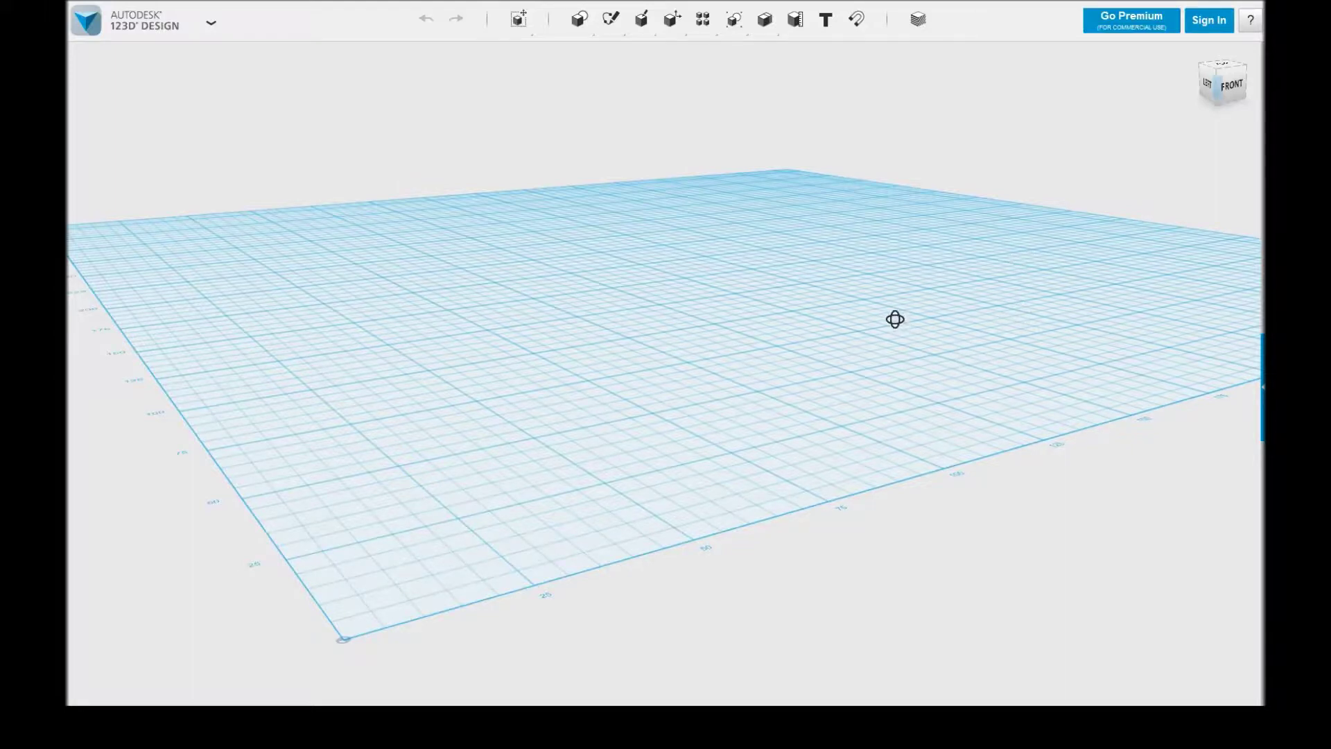
Draw a square rectangle sketch on the 123D Design grid near the workspace centre.
scroll(895, 320, up, 5)
scroll(851, 363, up, 2)
scroll(851, 362, down, 4)
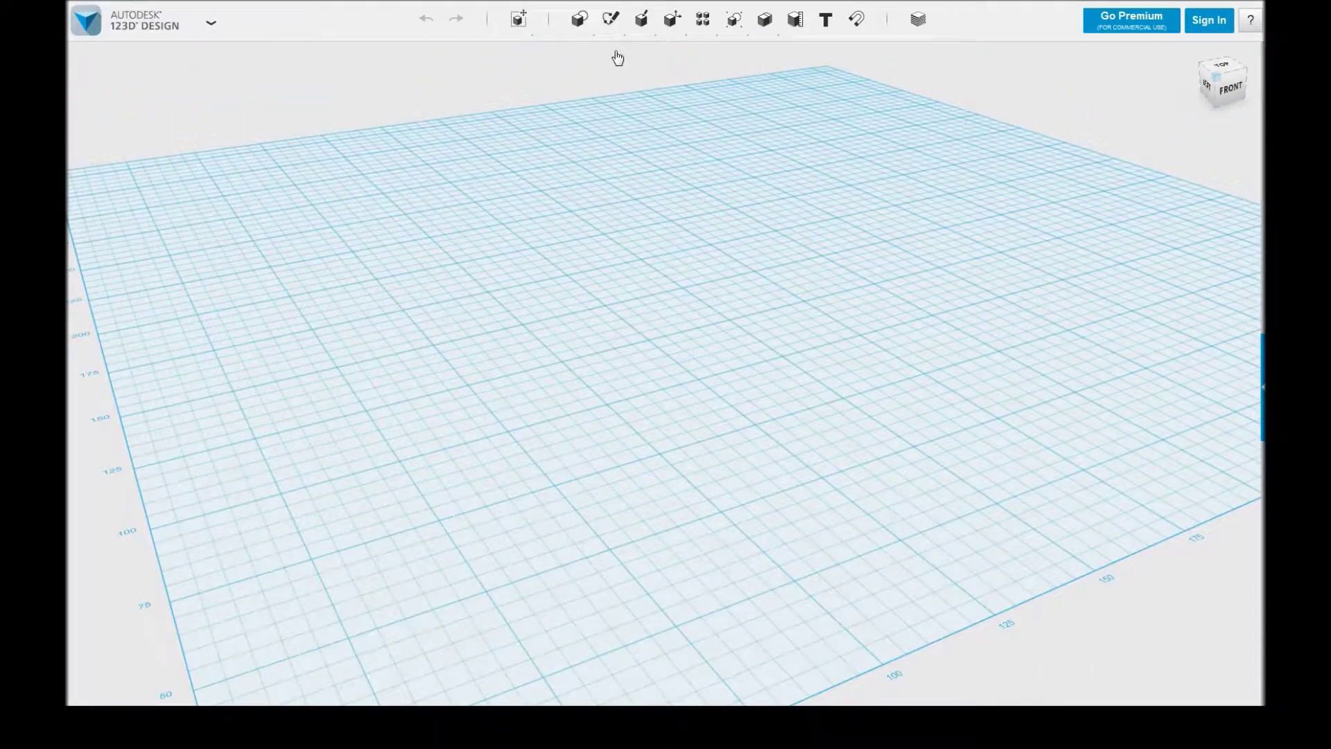
click(608, 407)
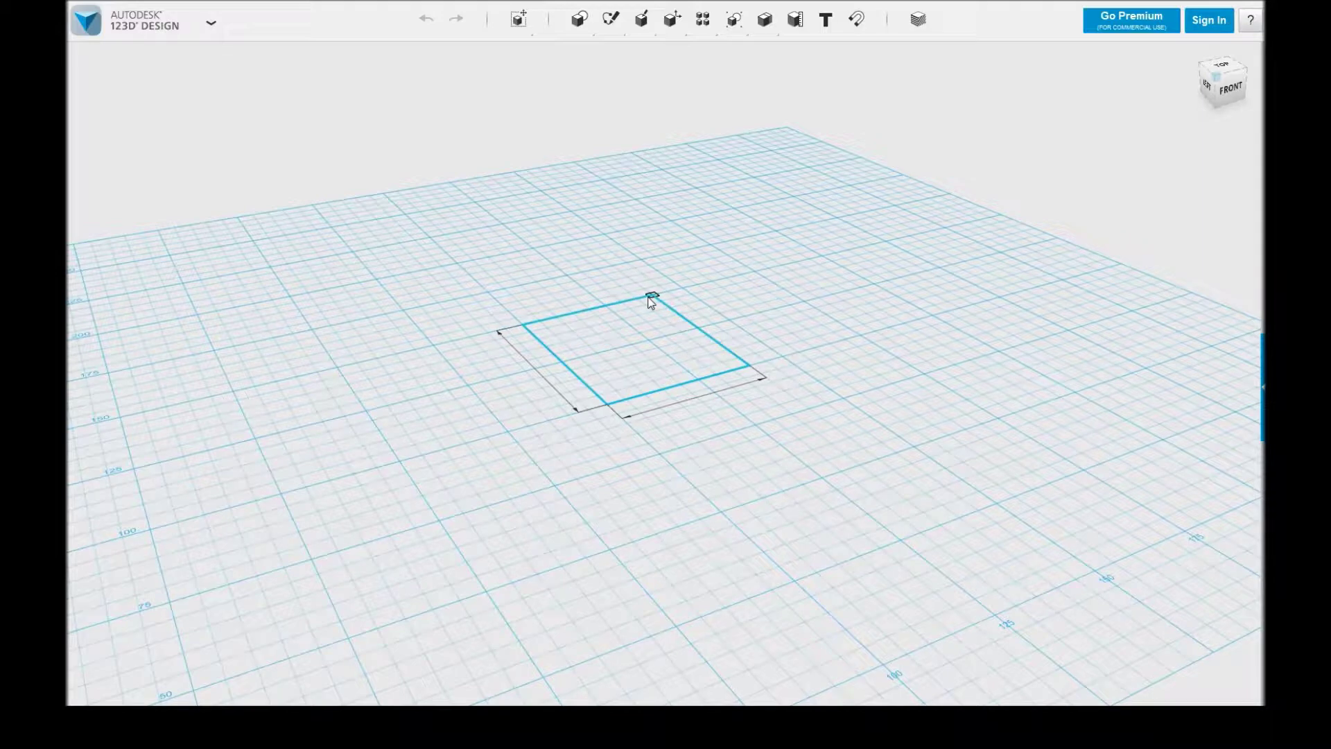
click(651, 300)
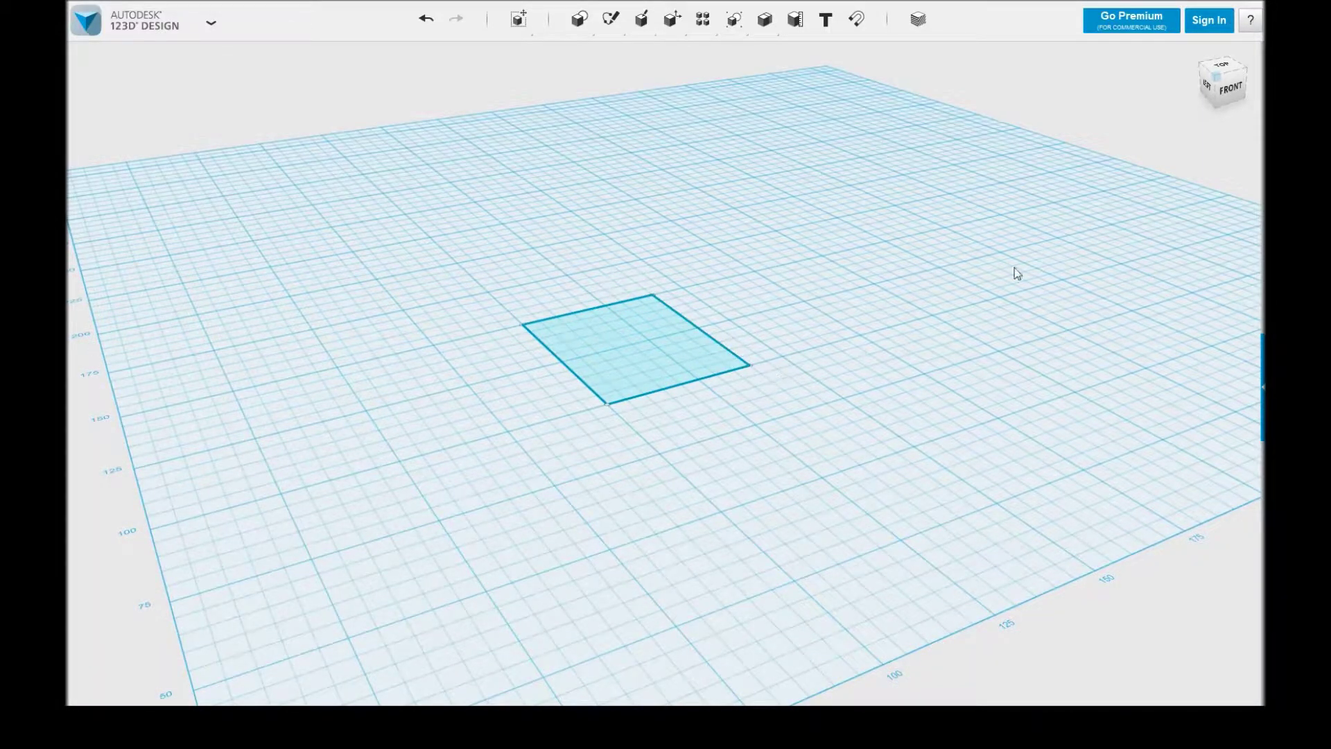
Switch to the top view, centre the rectangle on screen, and exit the sketch.
click(1226, 64)
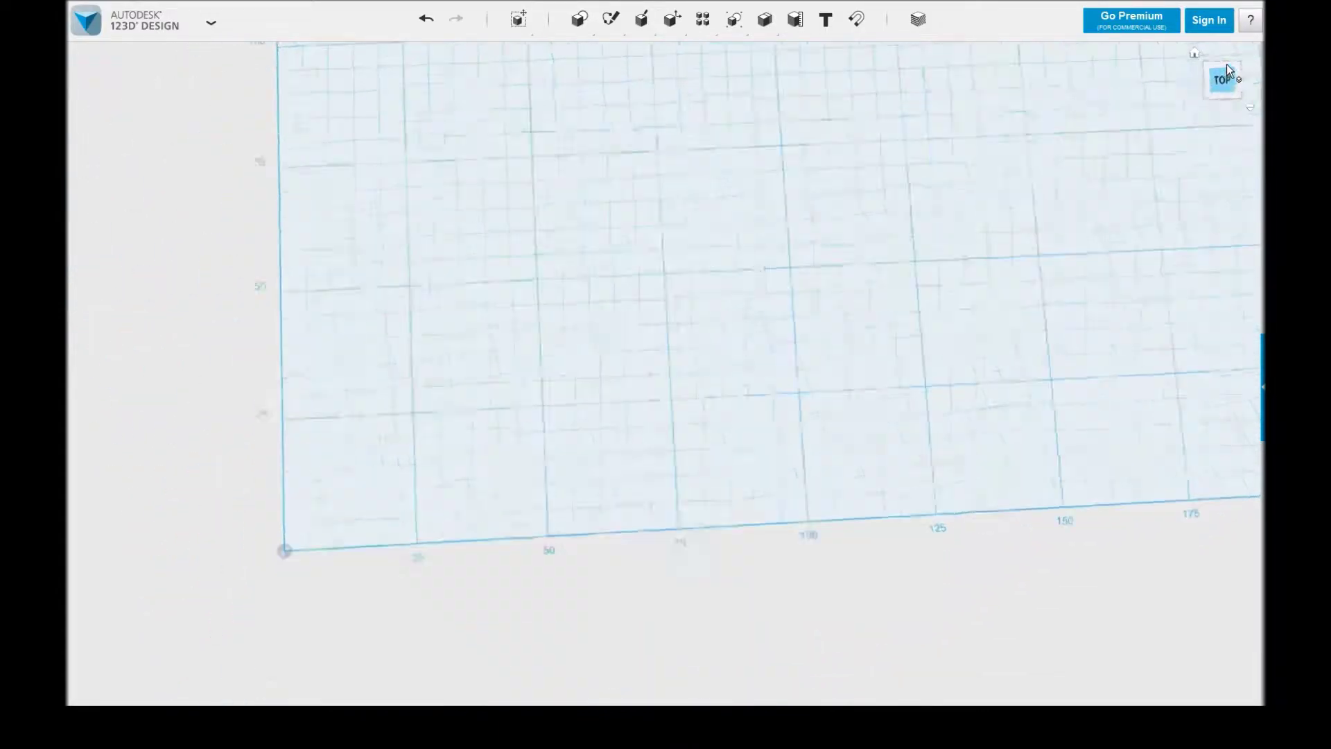
mouse_move(971, 126)
middle_down()
mouse_move(716, 333)
mouse_move(829, 188)
mouse_move(781, 348)
mouse_move(793, 455)
middle_up()
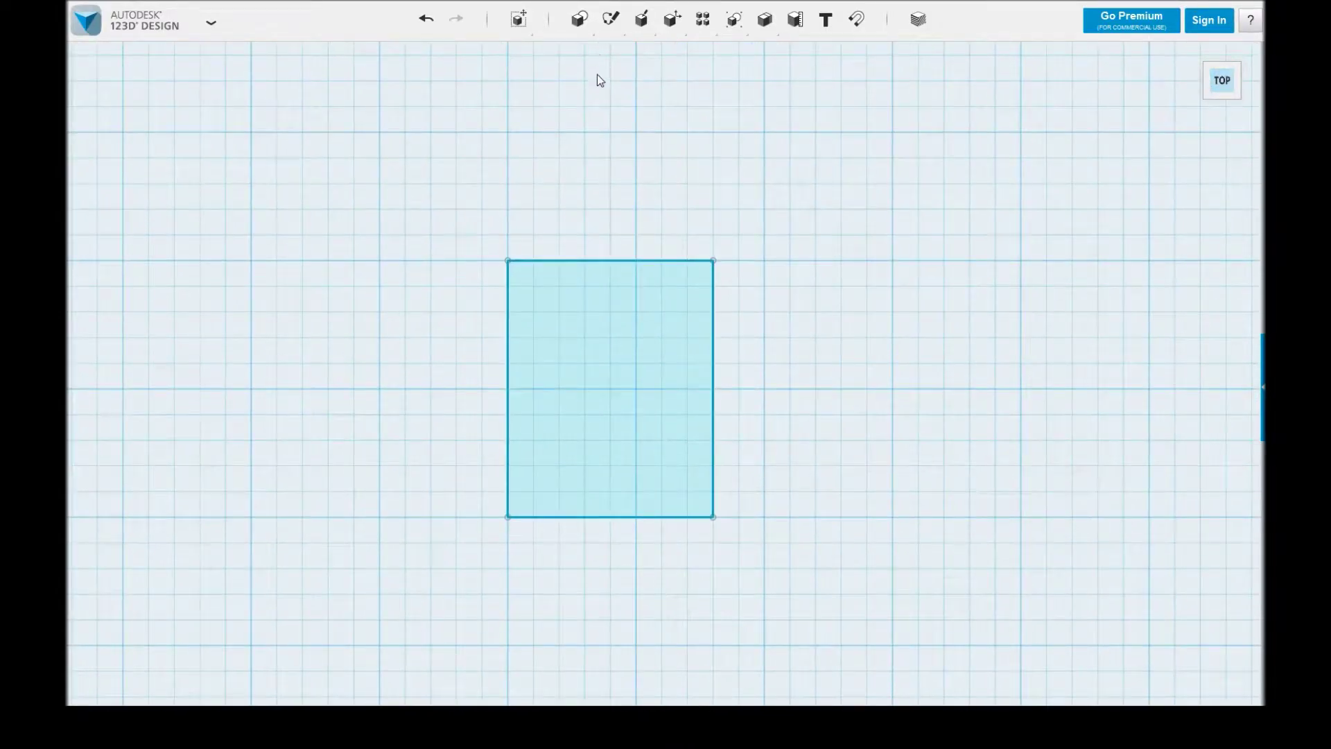
click(639, 50)
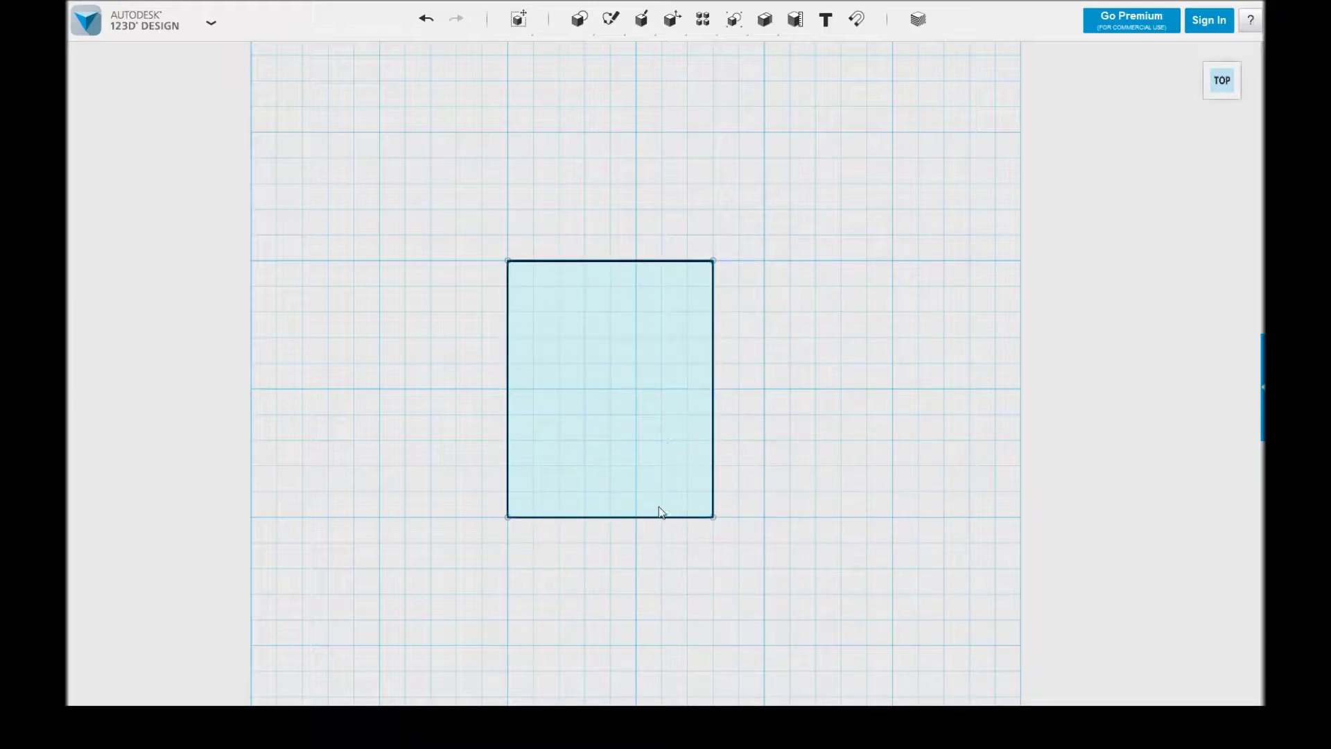
click(610, 261)
Draw a spline on the rectangle sketch from its top edge through the waist to the bottom edge.
click(610, 264)
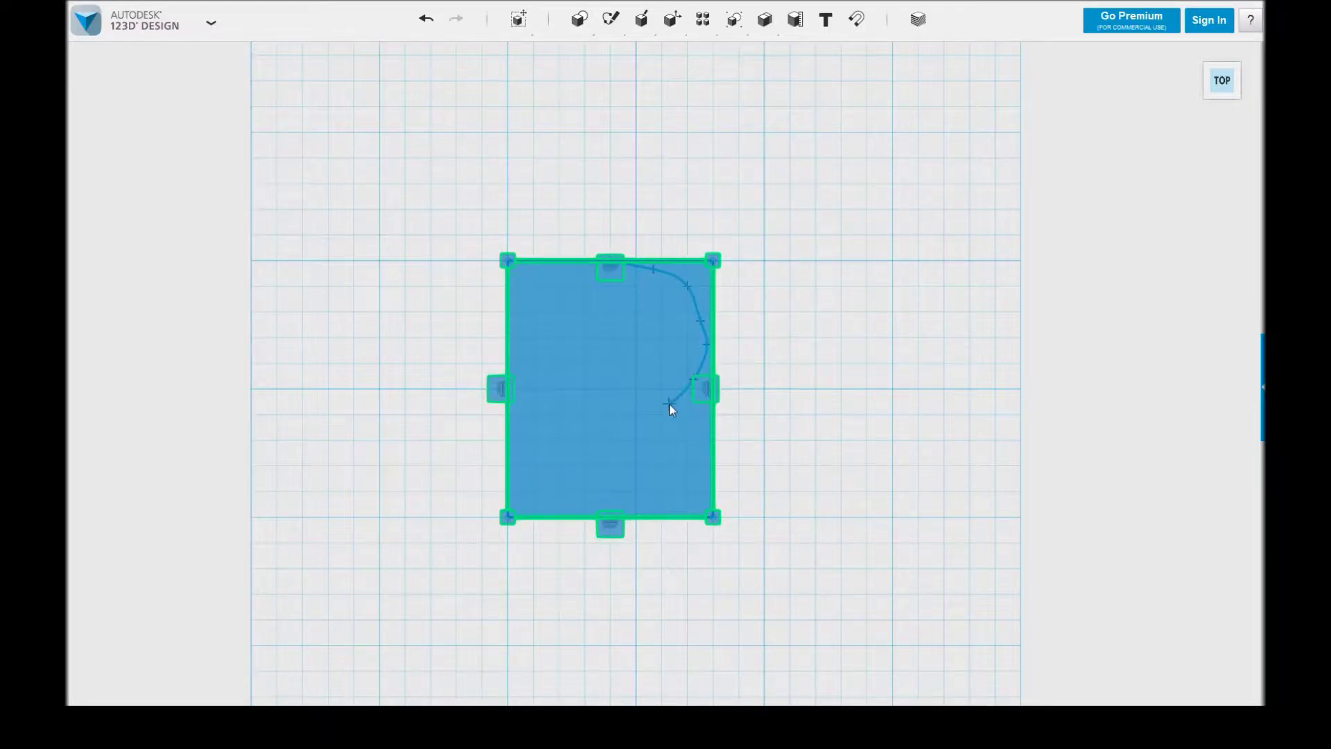
click(659, 449)
click(653, 518)
key(Escape)
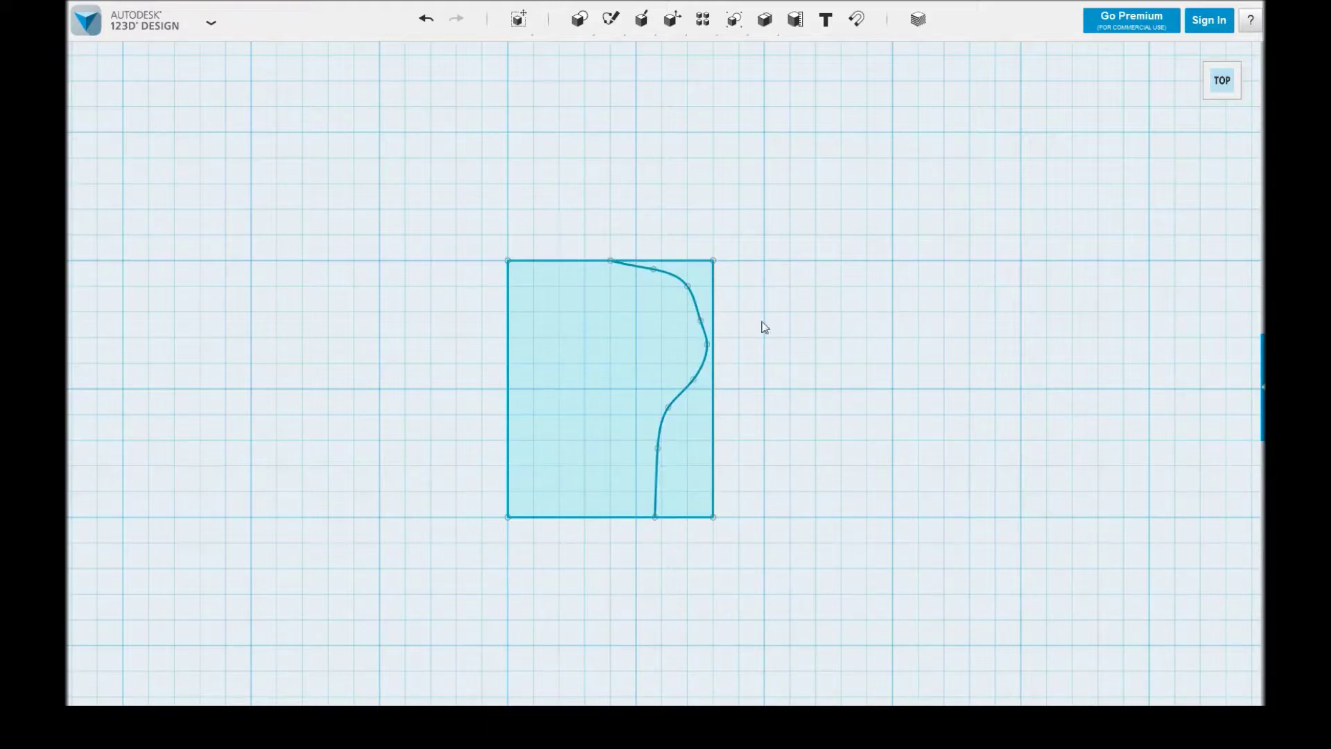
Drag the spline's control points so its top arches and bulges out to the right edge.
click(655, 268)
drag(655, 266, 660, 262)
click(690, 287)
drag(693, 282, 695, 300)
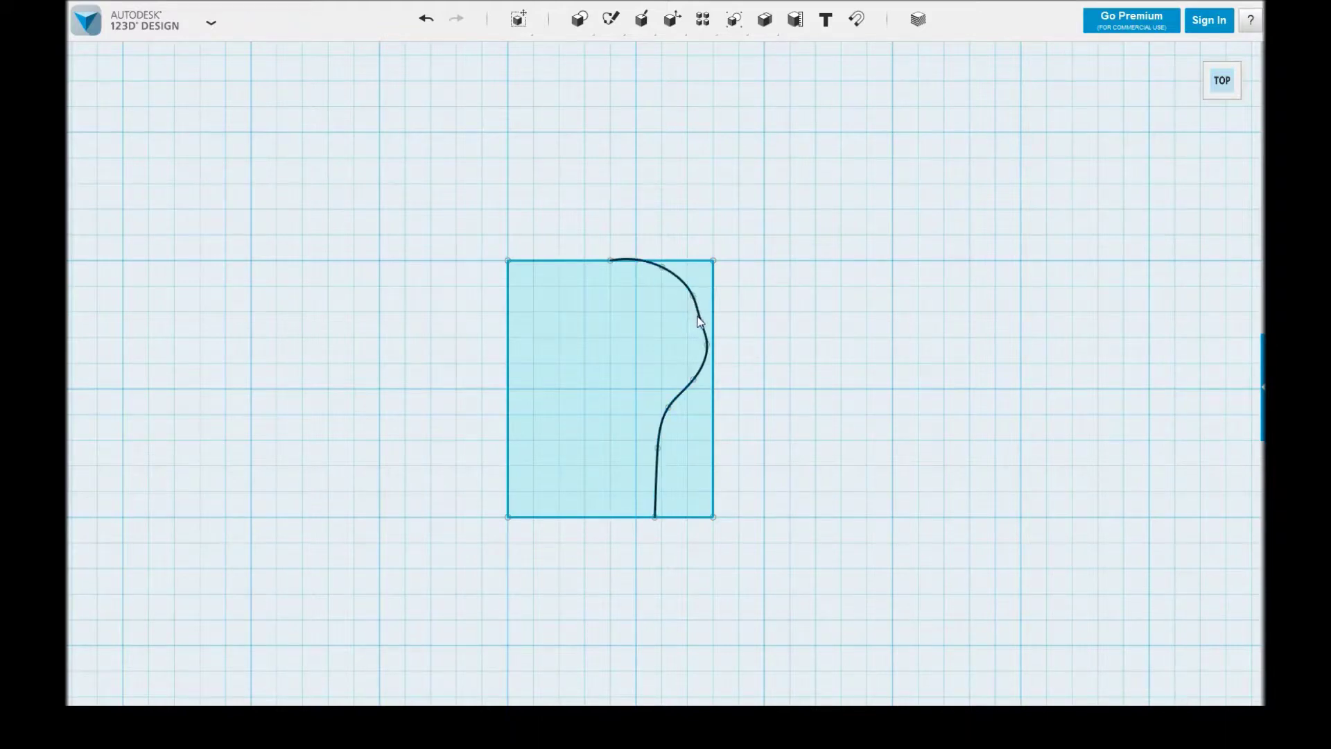
click(704, 319)
click(704, 317)
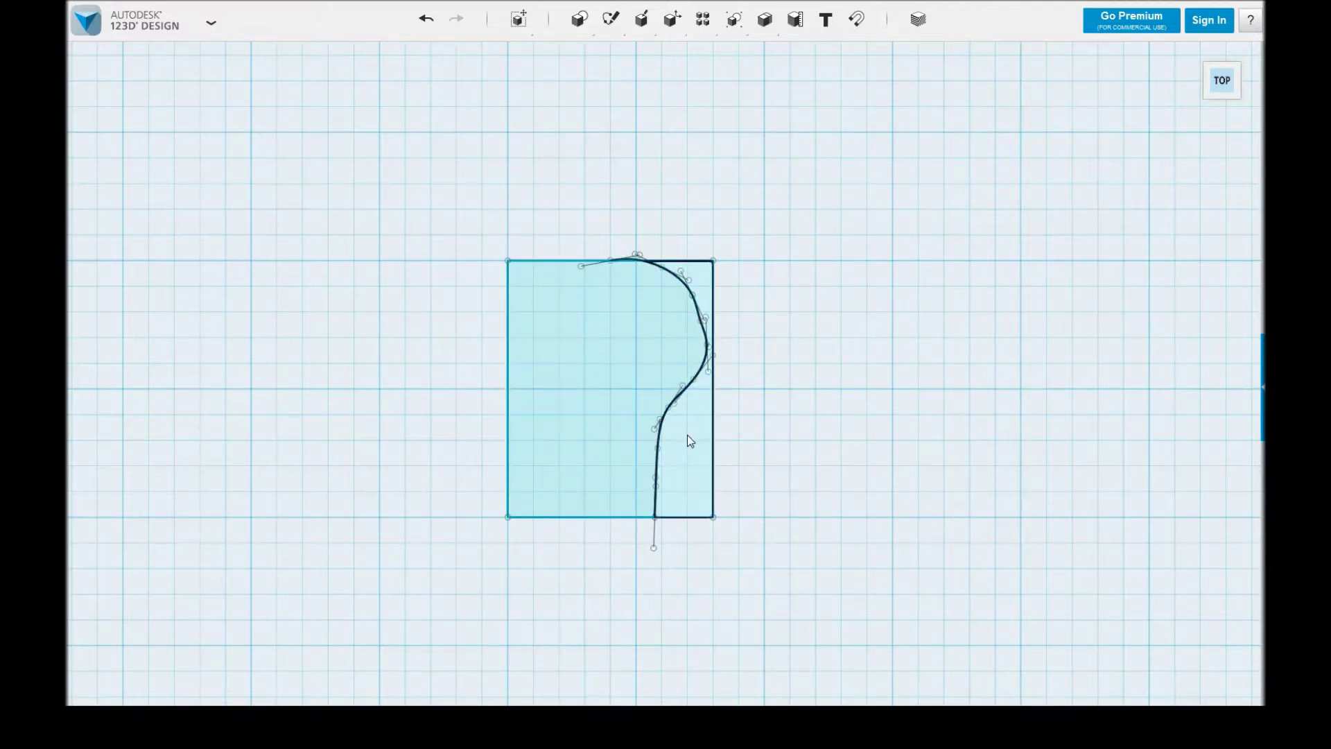
key(ctrl+z)
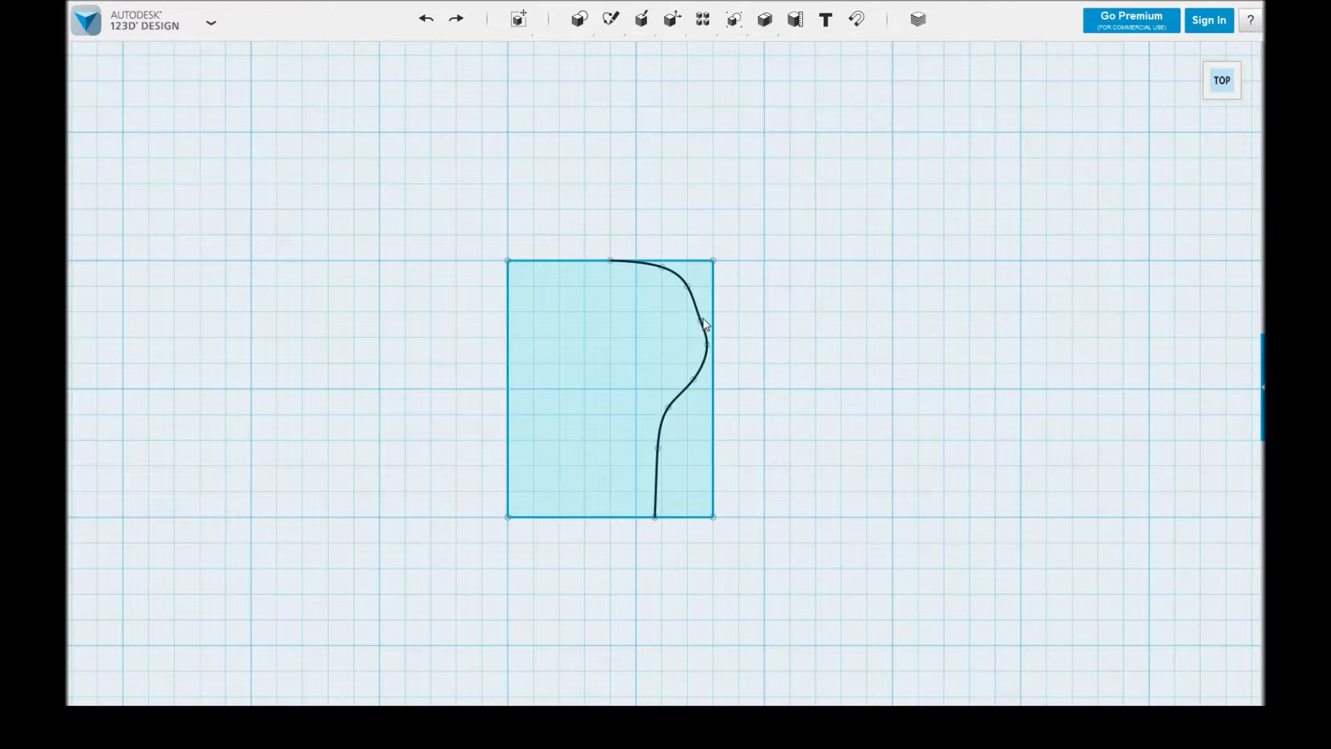
drag(705, 316, 707, 320)
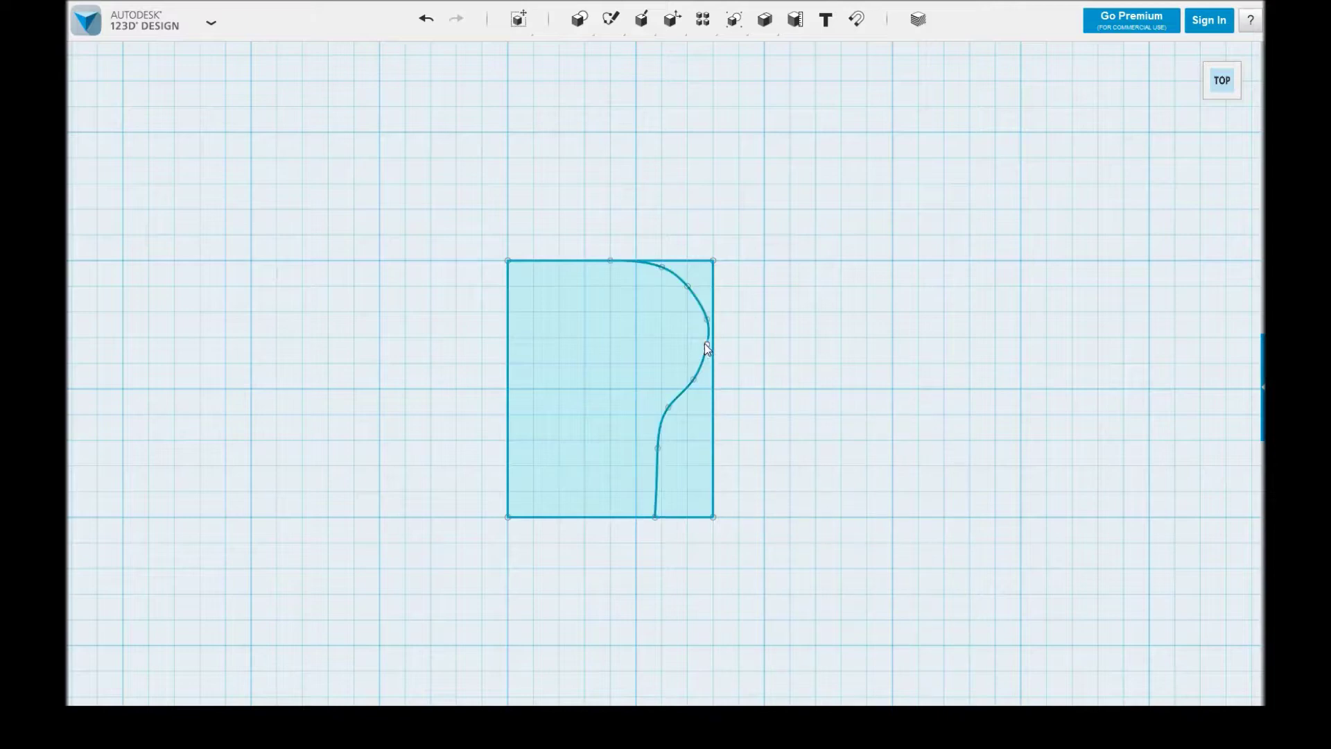
drag(704, 343, 713, 344)
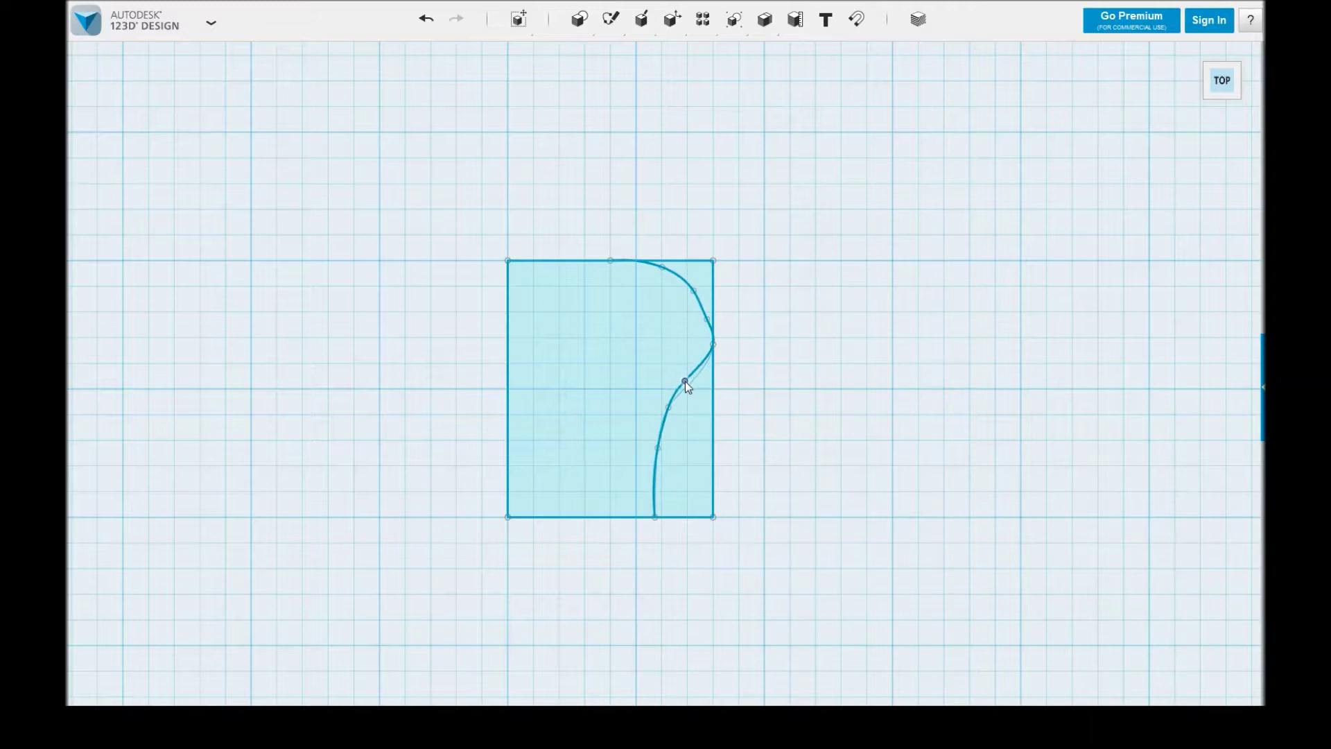
drag(692, 388, 689, 386)
Adjust the spline's lower control points so the curve straightens into a stem.
click(704, 322)
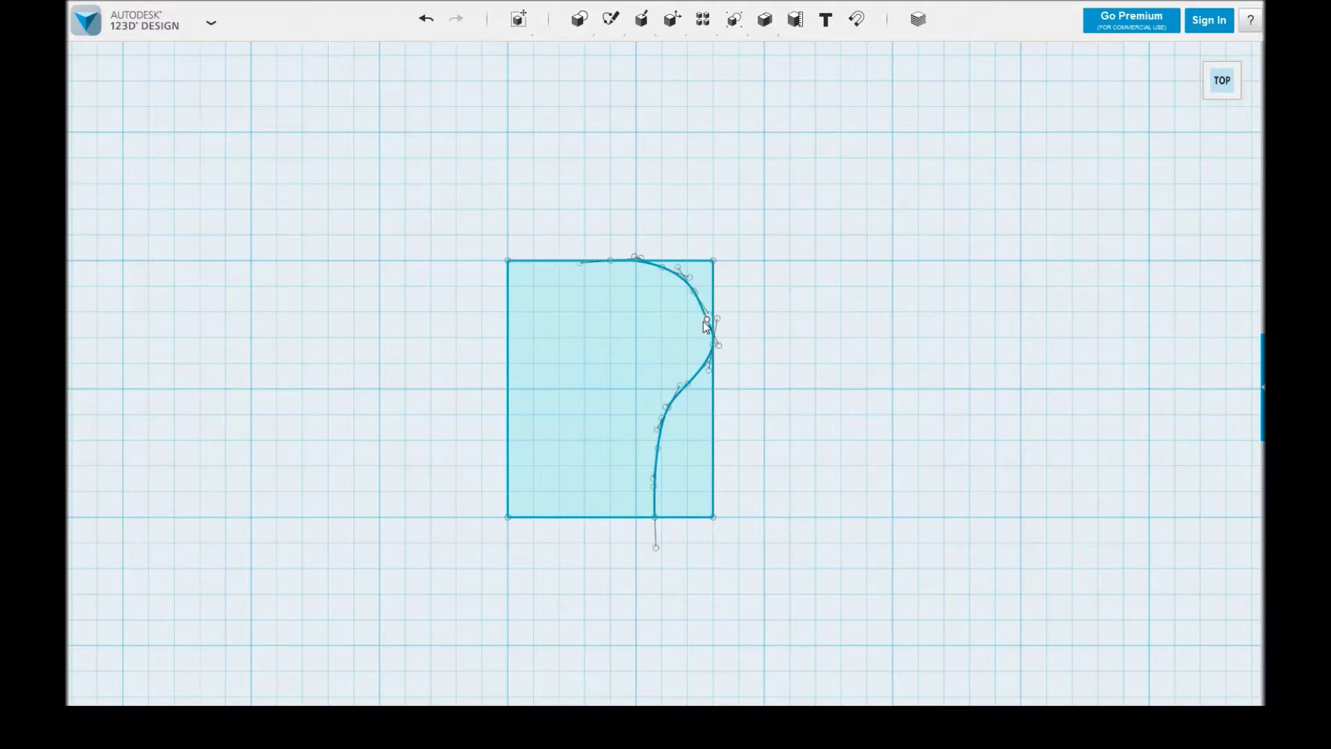
key(Escape)
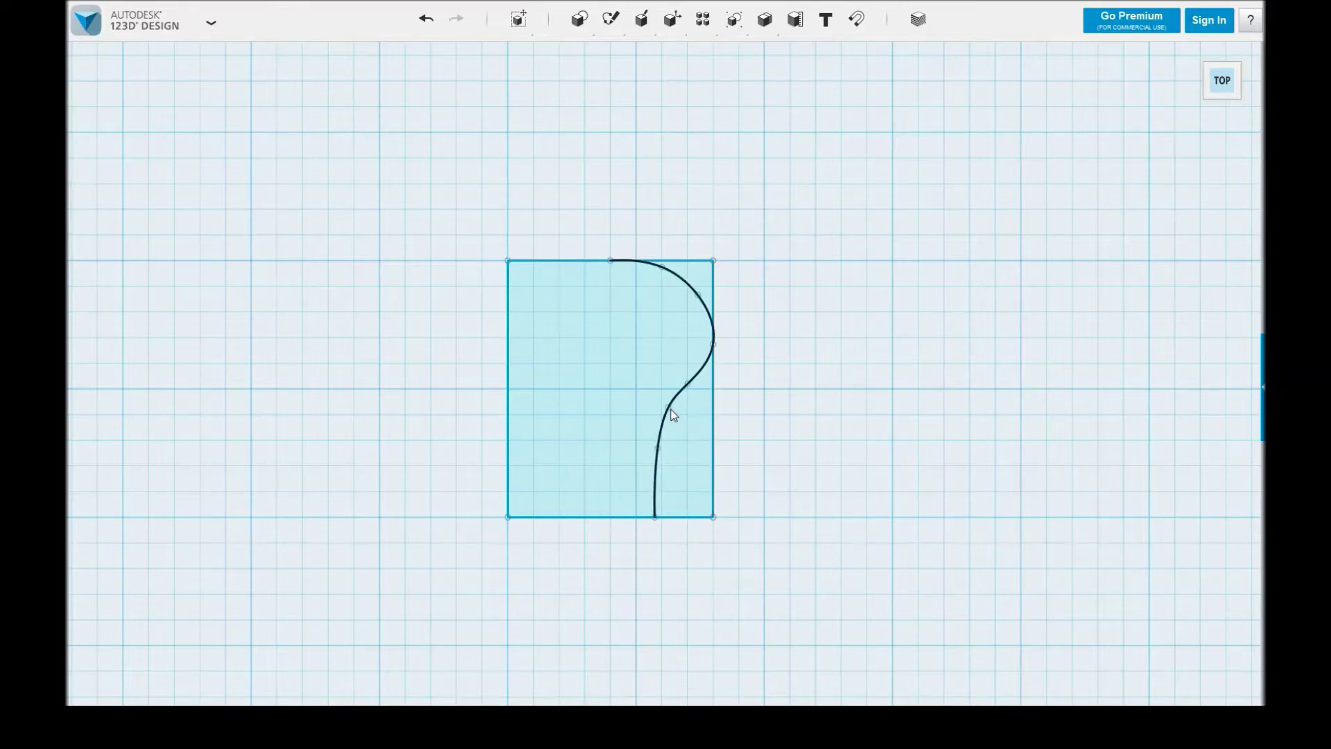
drag(674, 409, 666, 412)
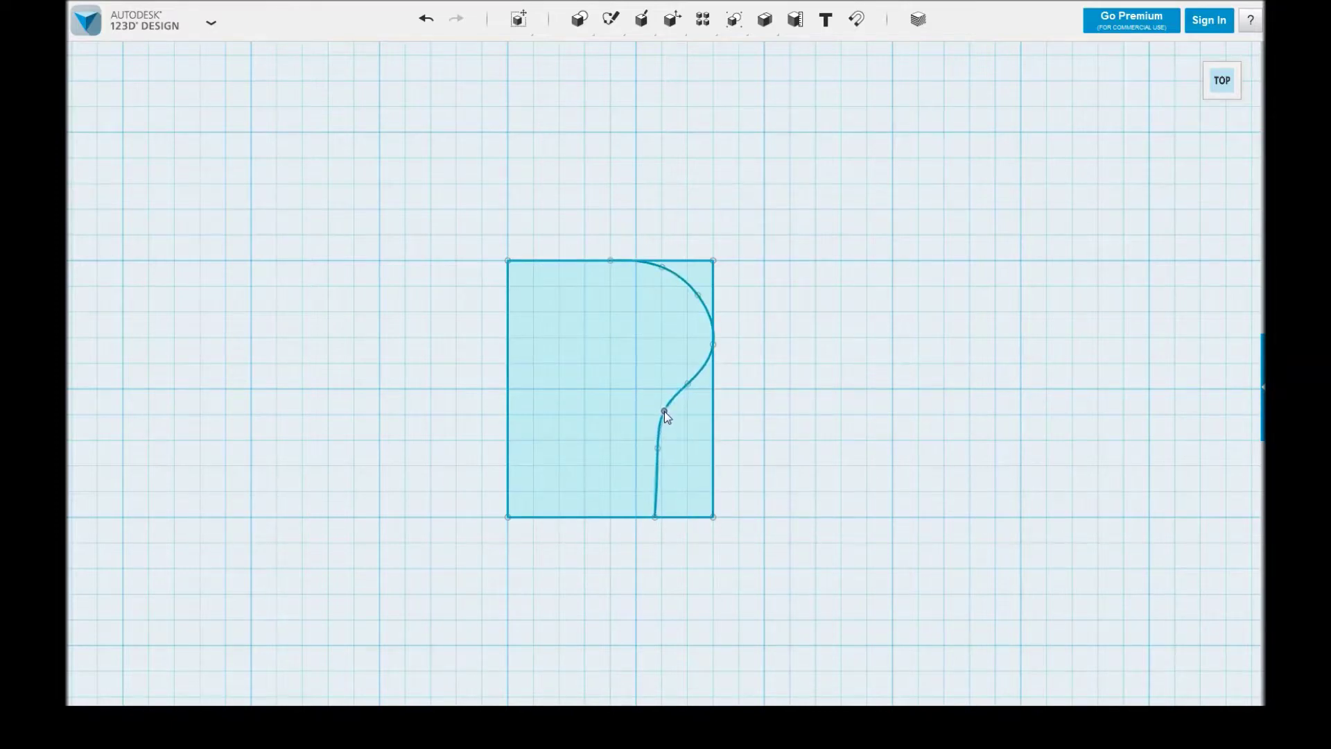
drag(659, 447, 656, 454)
Draw a vertical centre line from the bottom-edge midpoint to the top edge, then return to Home view.
click(723, 89)
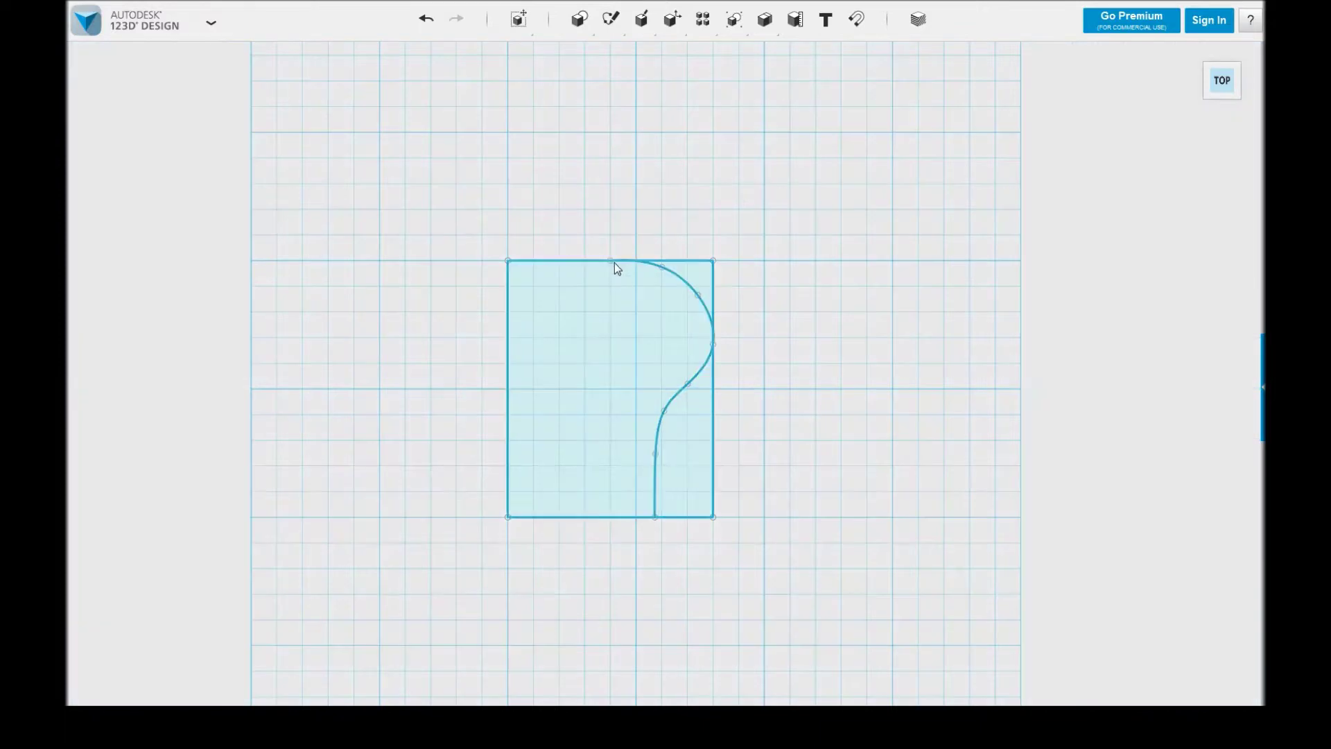
click(611, 261)
click(610, 518)
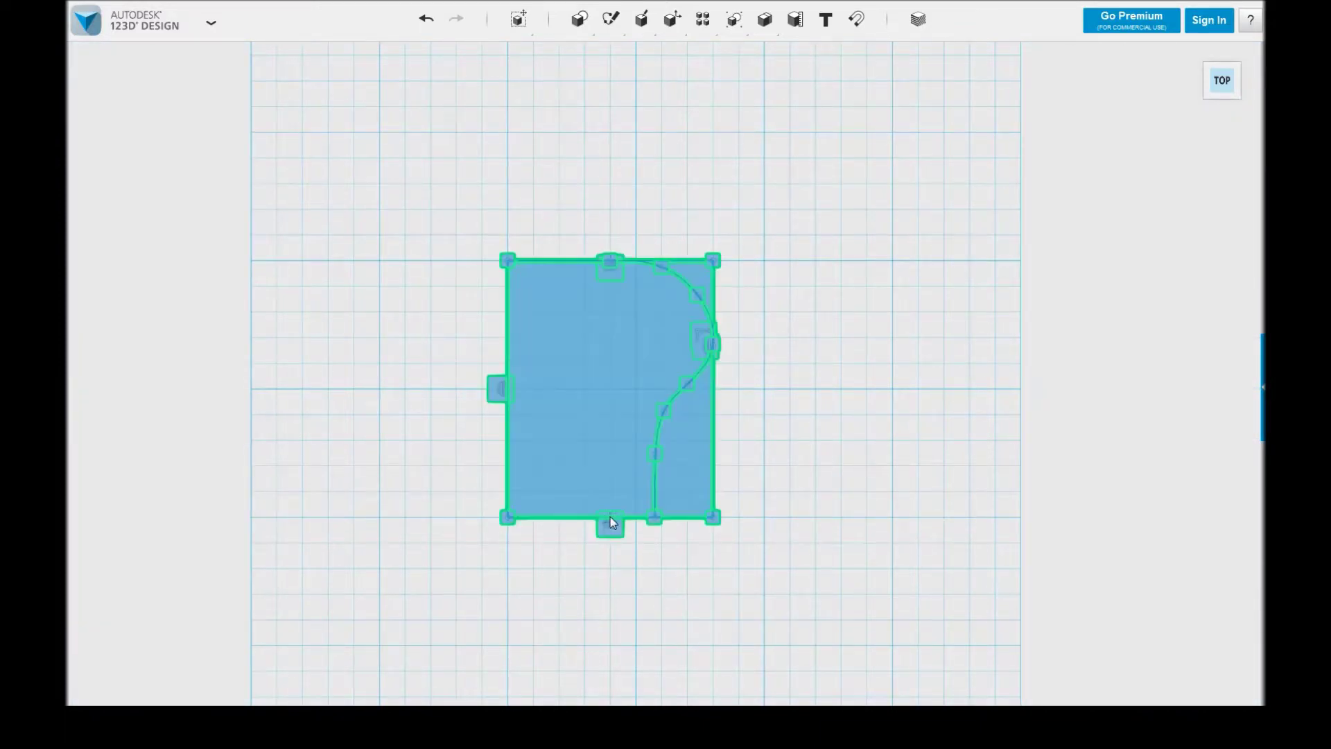
drag(610, 517, 610, 261)
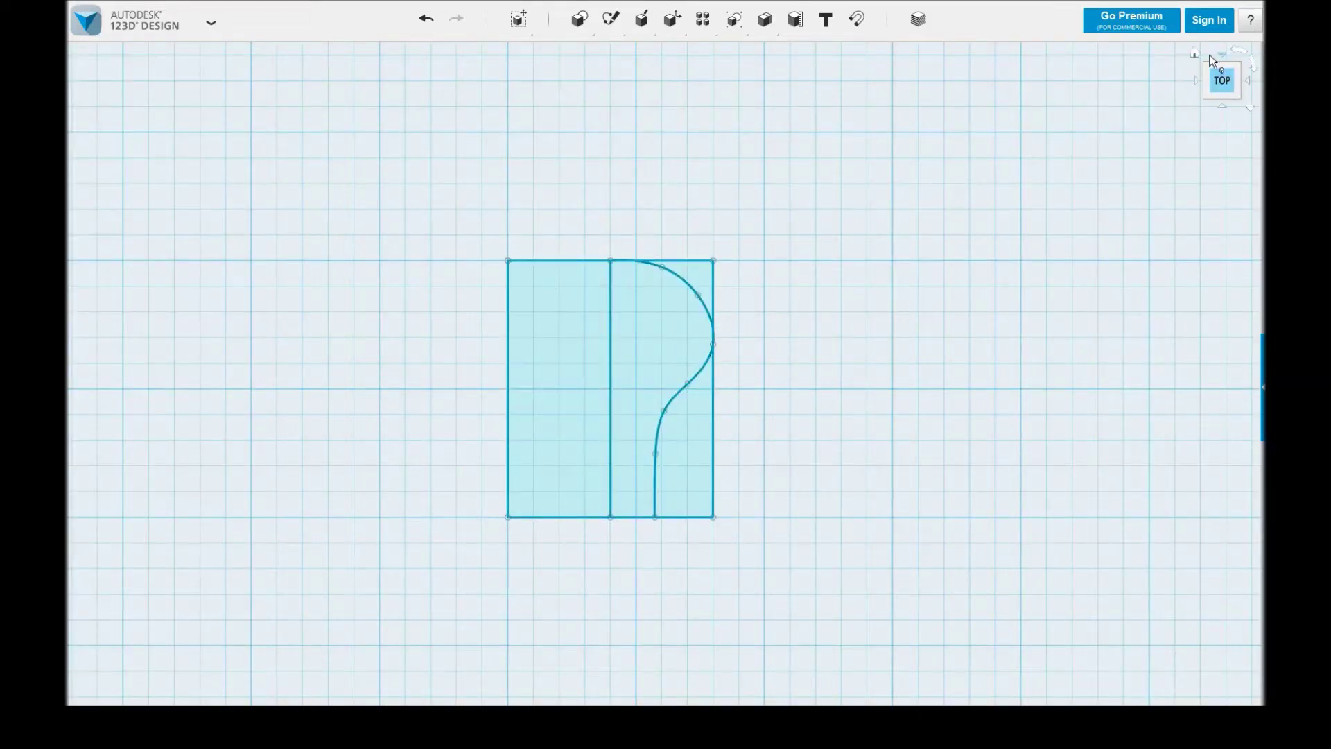
click(1193, 71)
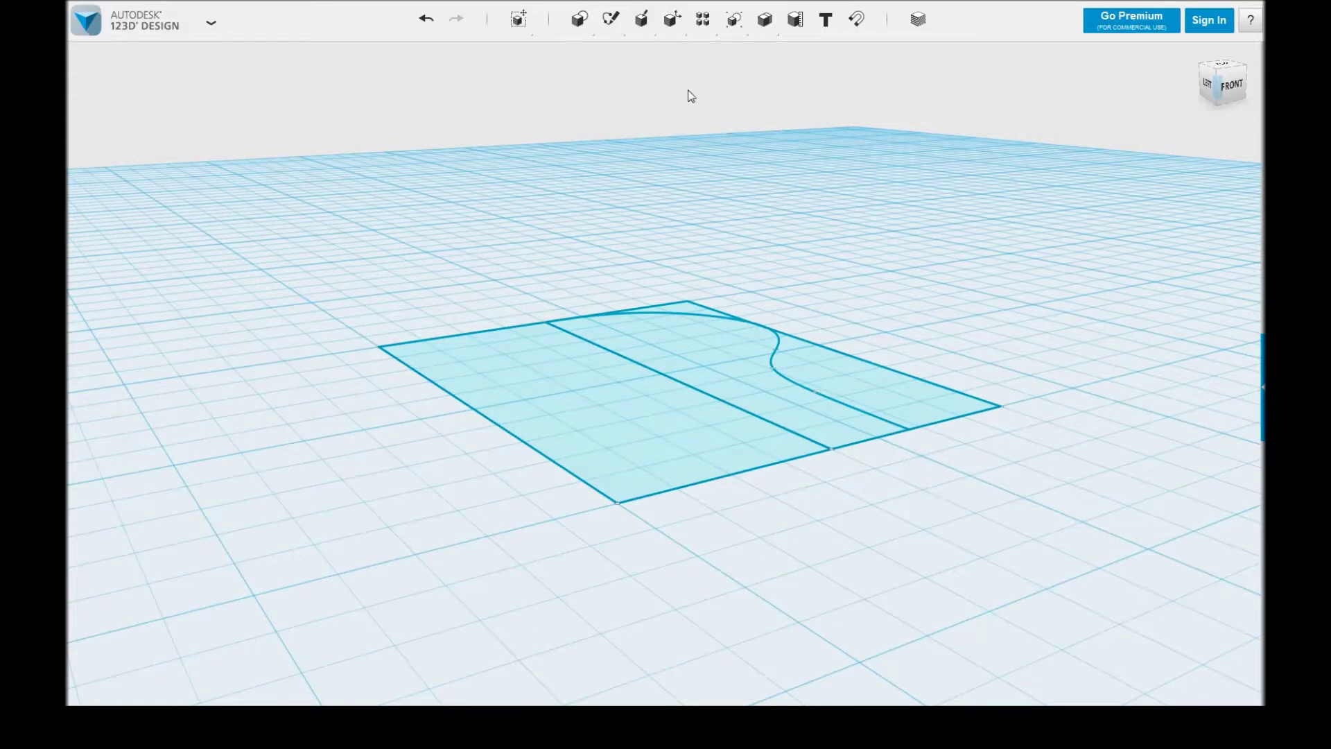
Revolve the profile region about the centre line axis into a knob solid and orbit to inspect it.
click(722, 370)
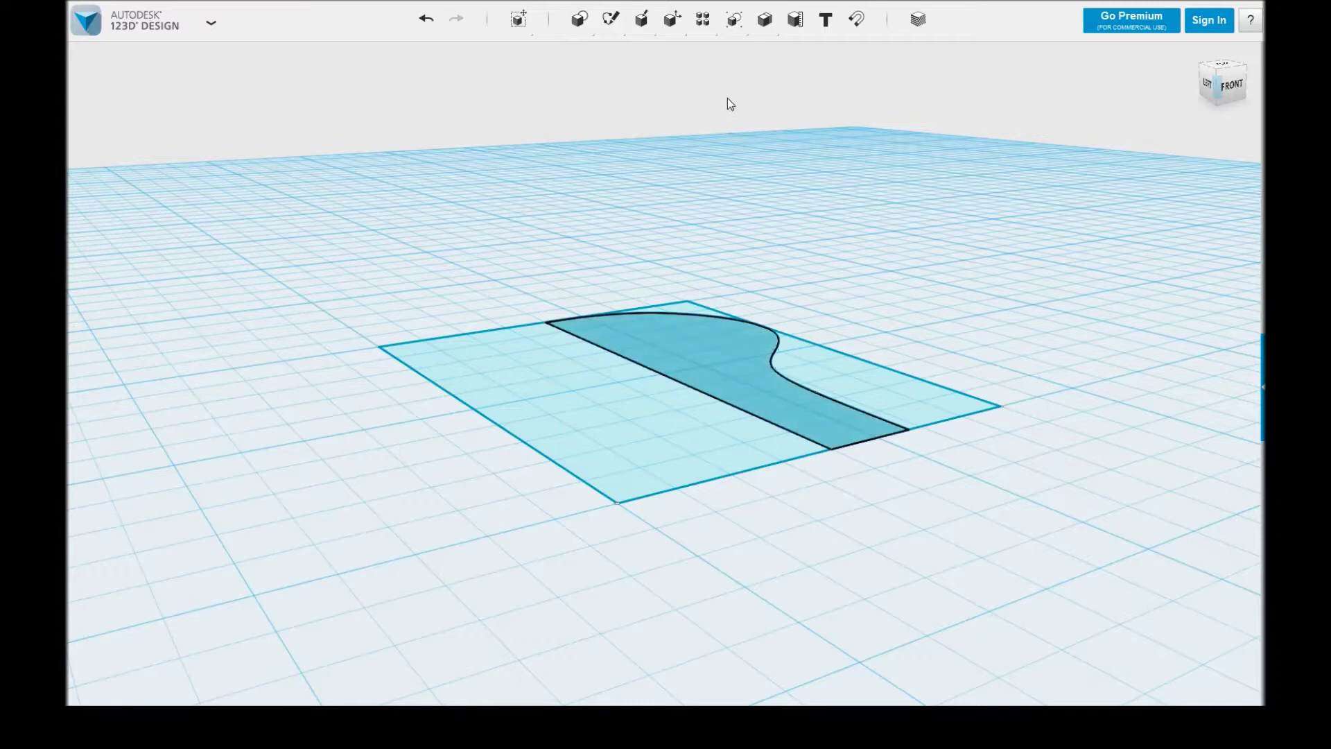
click(661, 377)
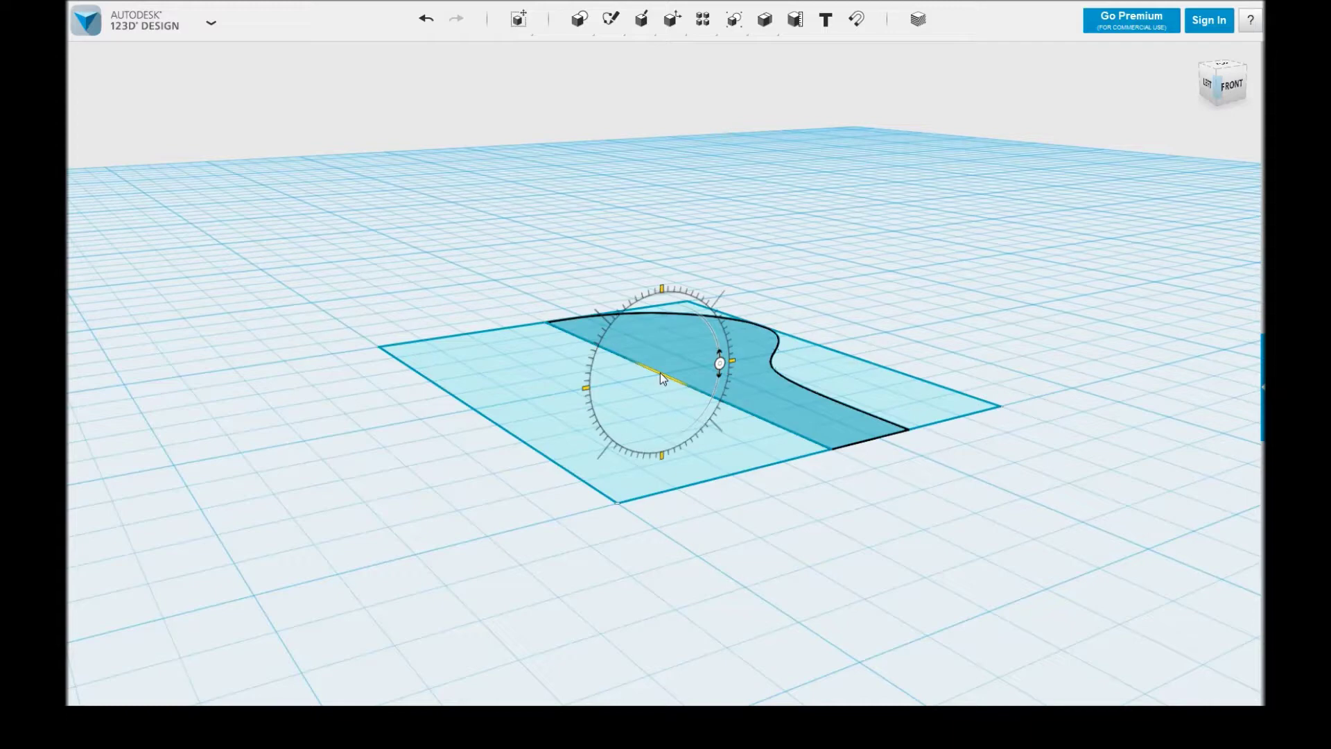
click(771, 528)
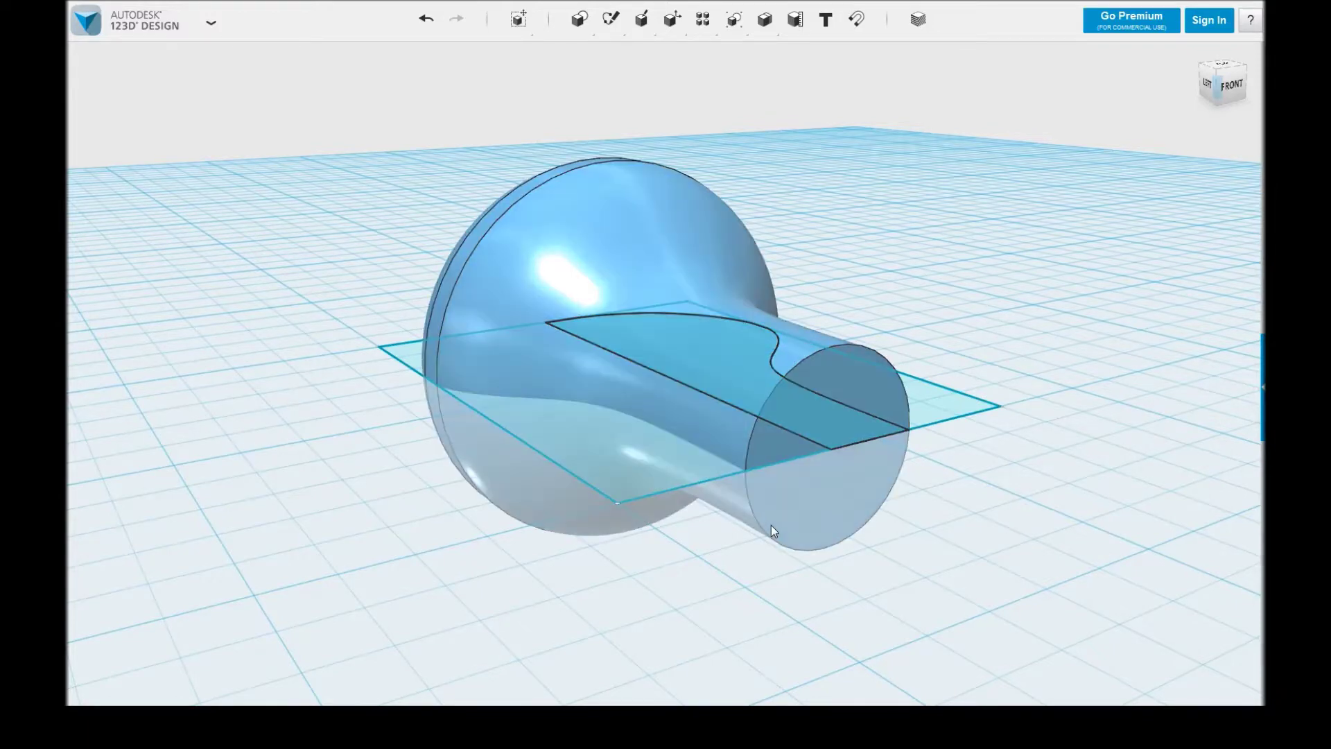
mouse_move(991, 513)
right_down()
mouse_move(844, 550)
mouse_move(791, 520)
mouse_move(877, 523)
mouse_move(951, 502)
mouse_move(1034, 522)
mouse_move(879, 534)
mouse_move(779, 489)
mouse_move(631, 523)
mouse_move(813, 501)
mouse_move(721, 443)
right_up()
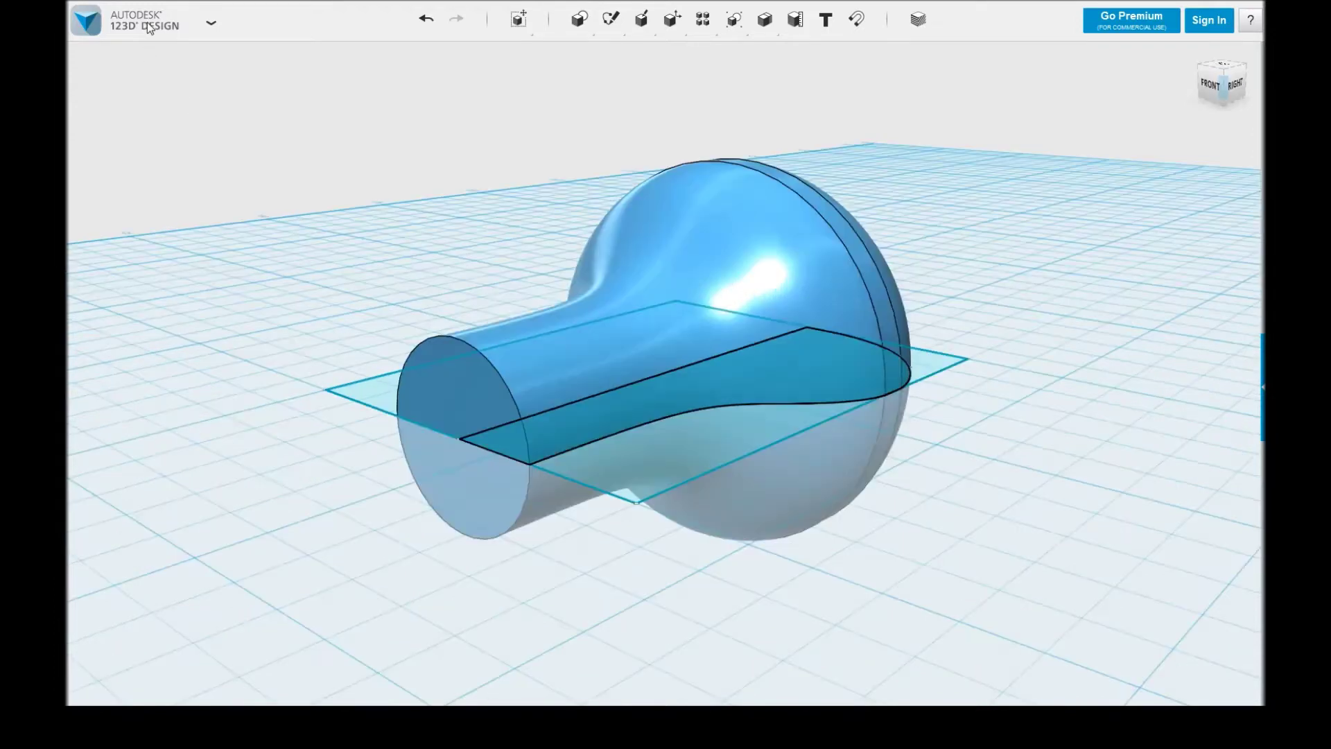
Deselect the sketch profile on the revolved knob.
click(252, 201)
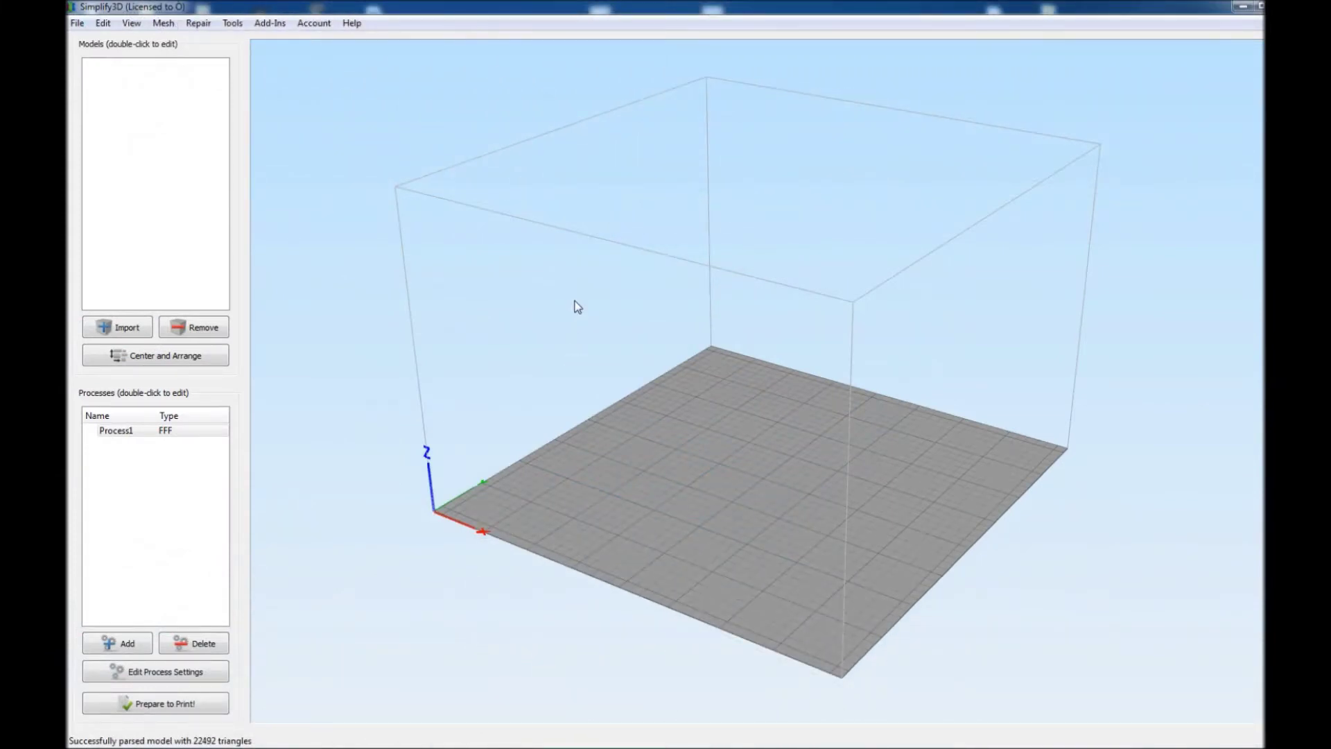
Import knob.stl into Simplify3D so it lies on the build plate.
drag(480, 250, 516, 245)
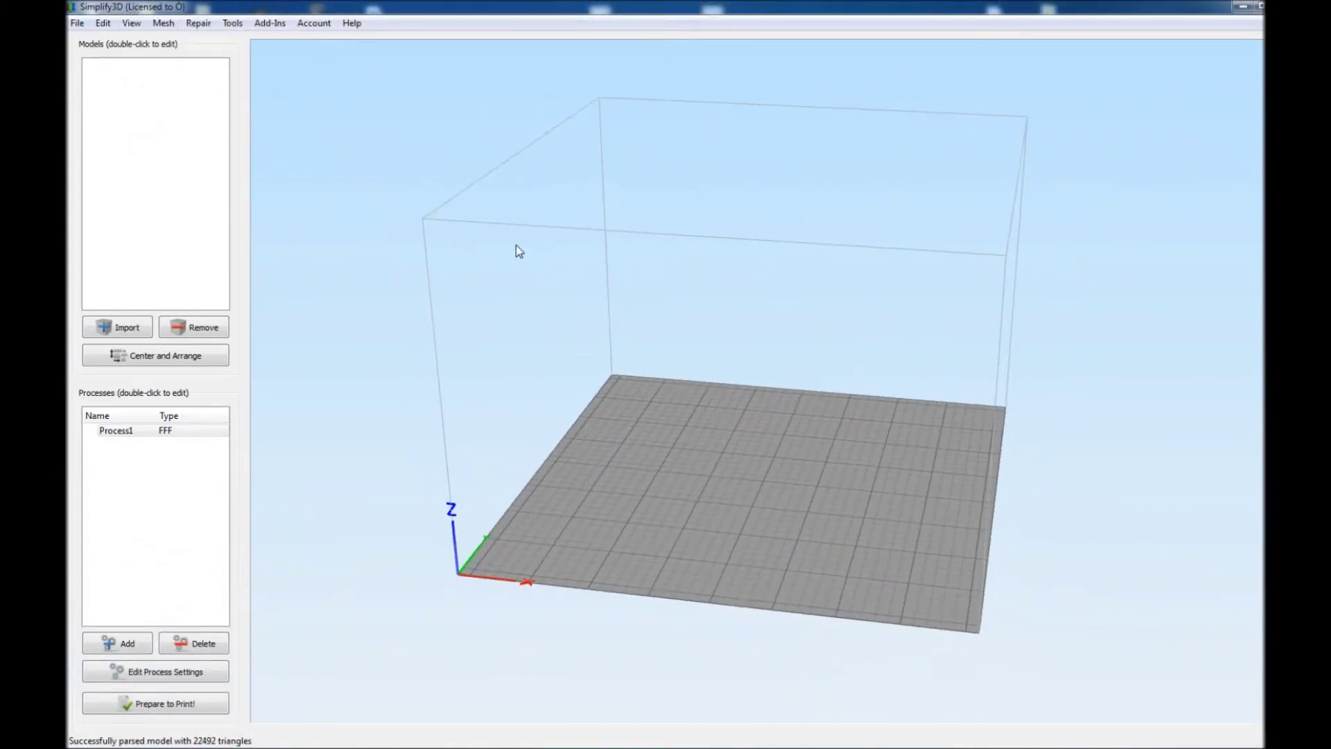
click(124, 328)
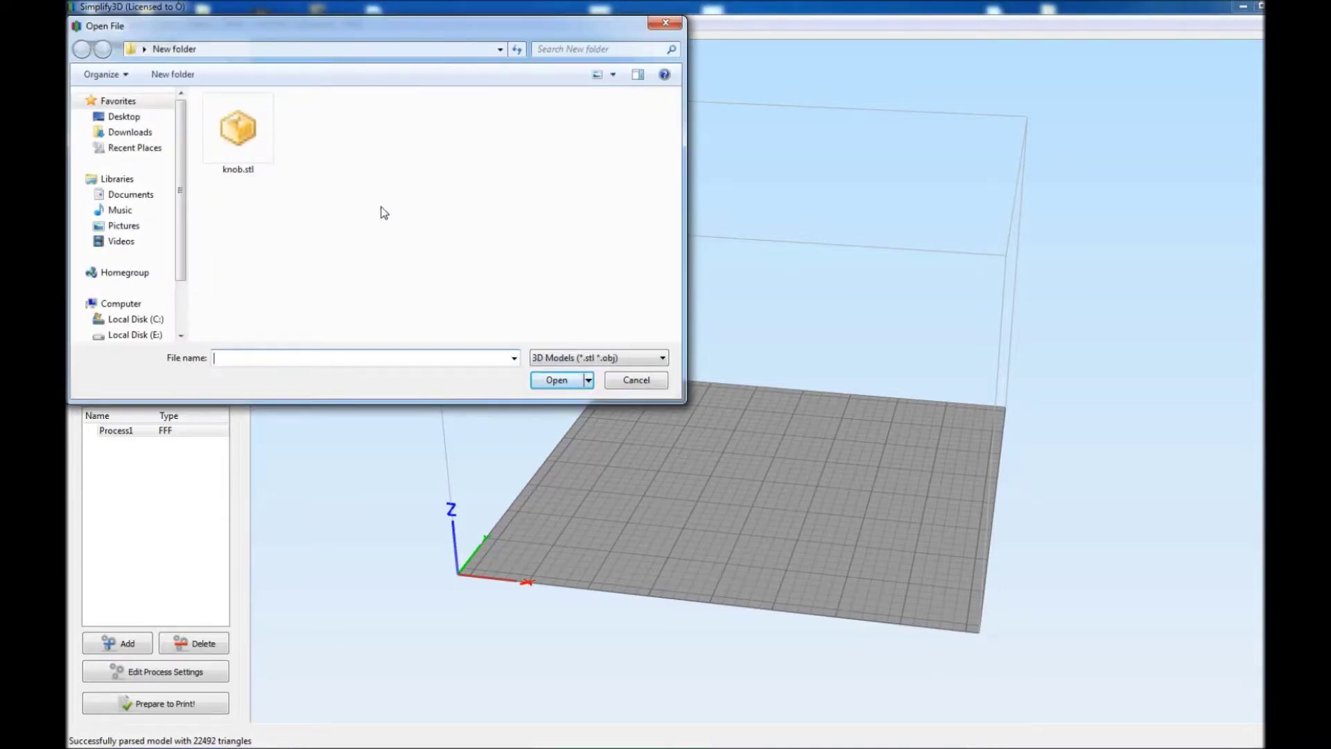
double_click(235, 122)
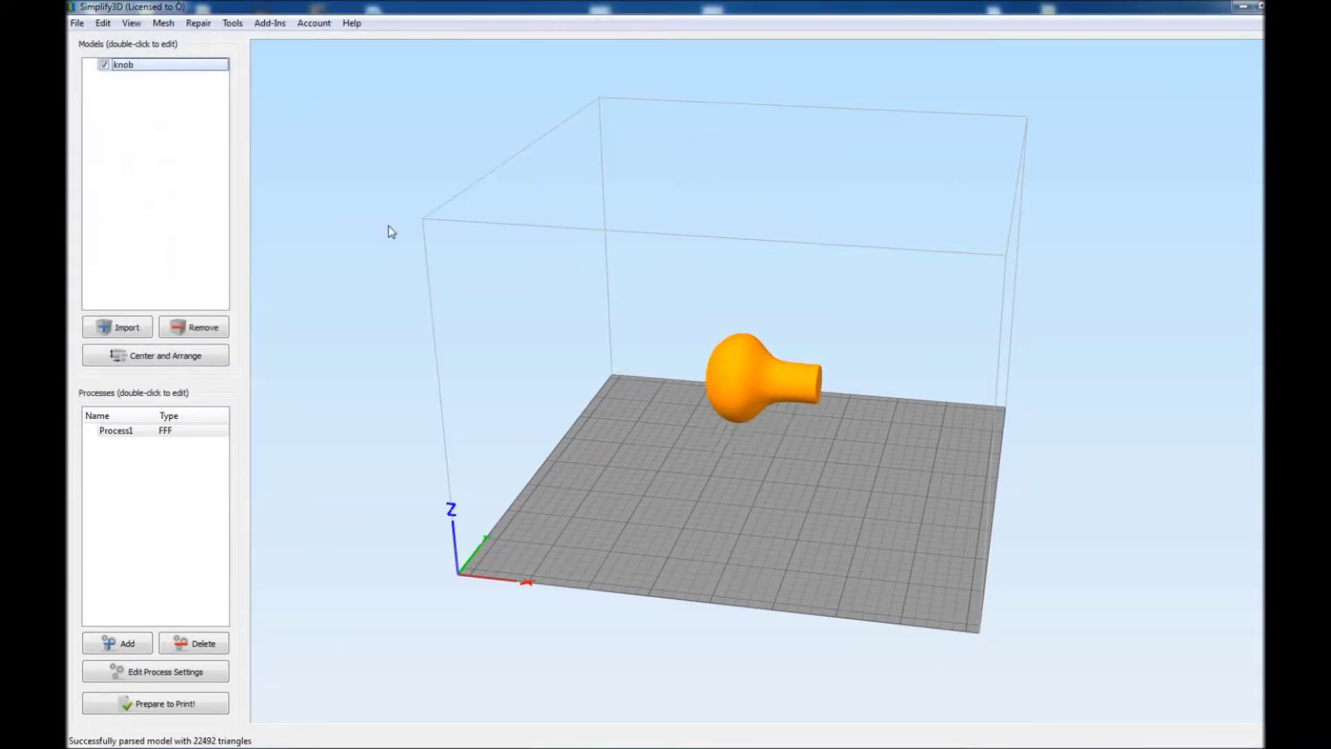
mouse_move(802, 517)
mouse_down()
mouse_move(847, 460)
mouse_move(779, 493)
mouse_move(824, 520)
mouse_up()
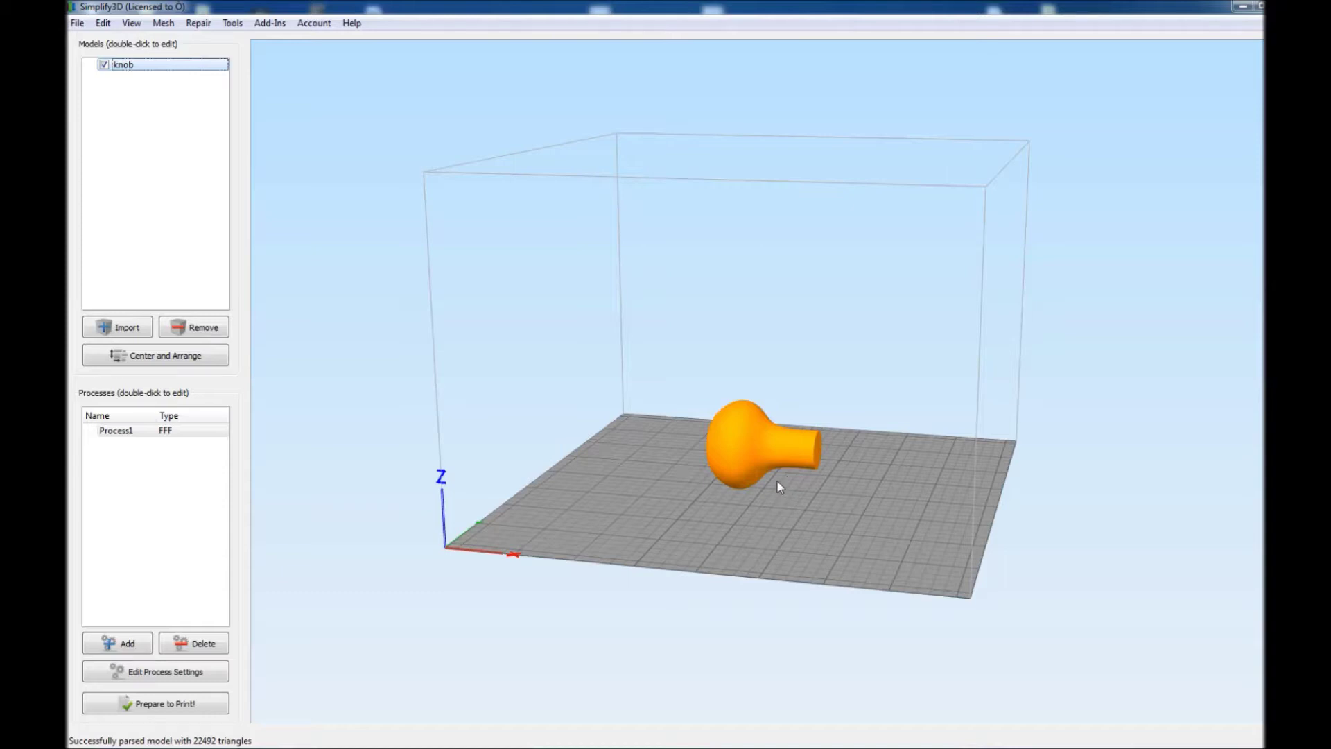
double_click(739, 450)
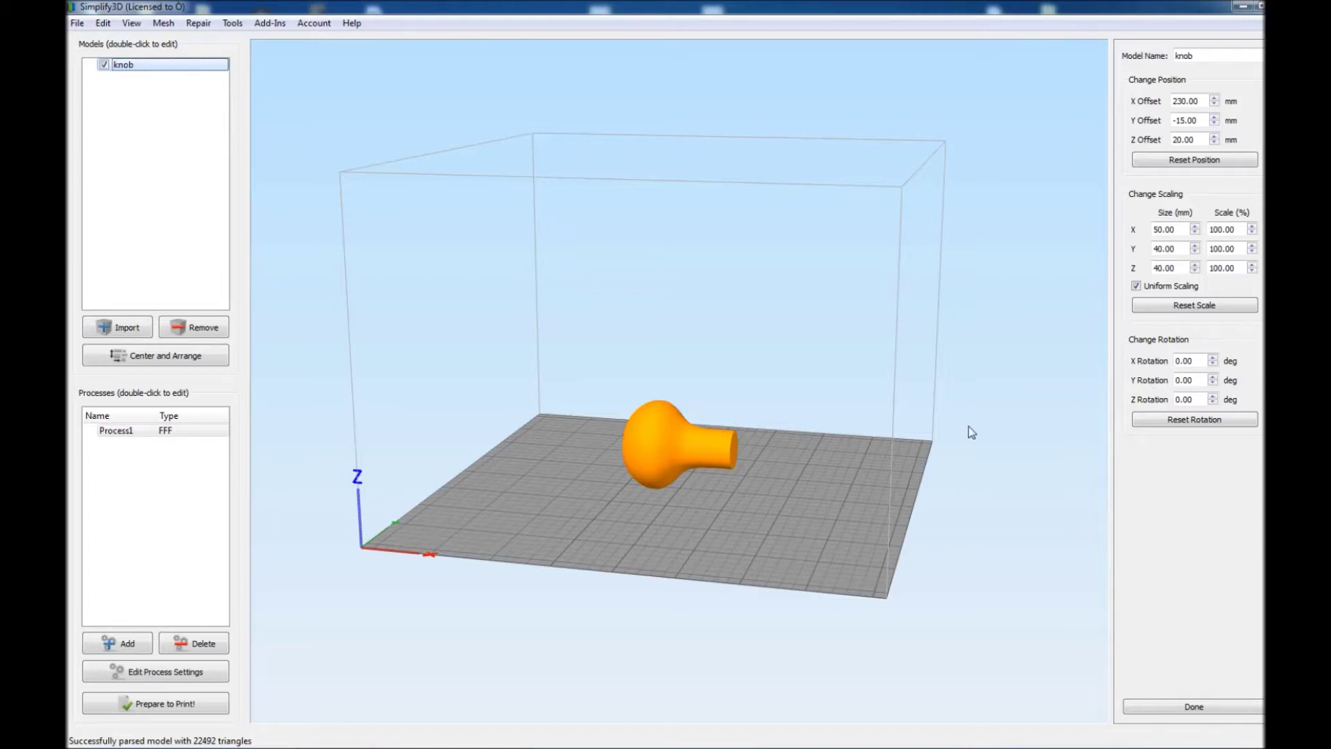
Set the knob's Y rotation to 270° so it stands upright, then orbit to check it.
double_click(1185, 380)
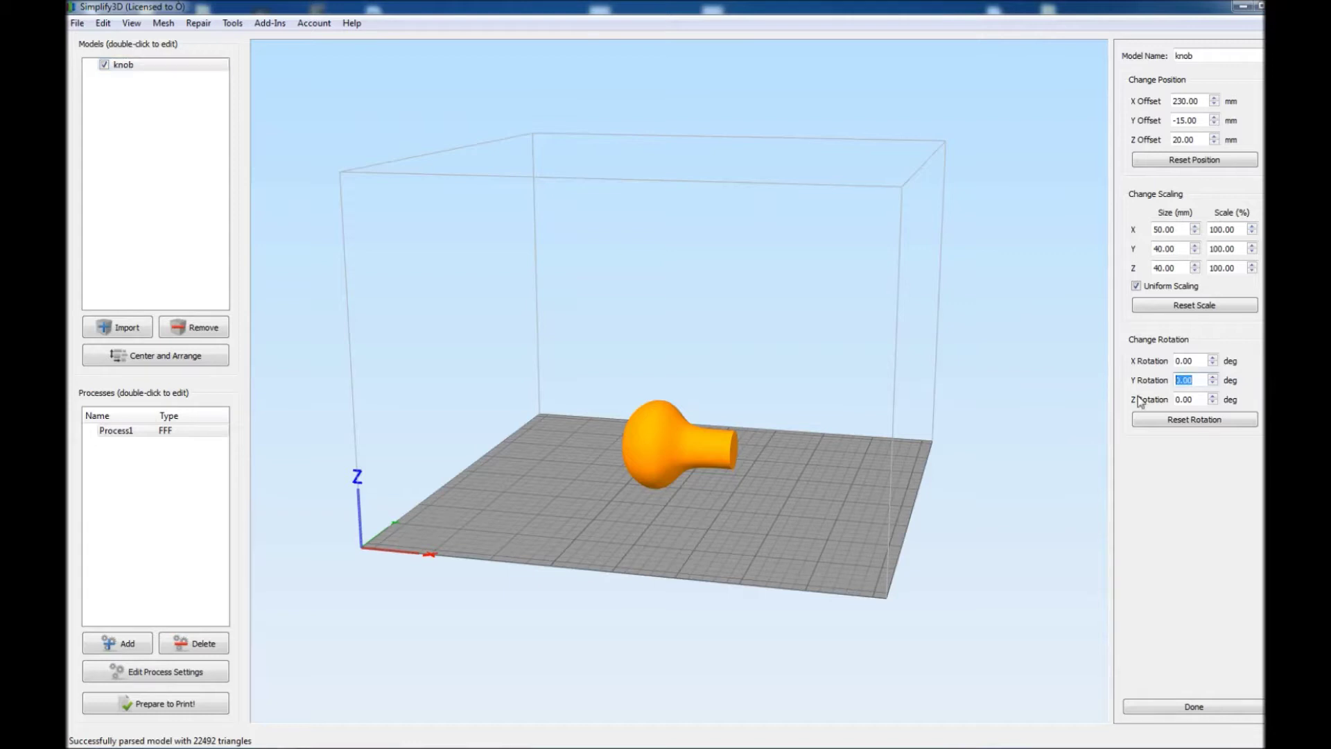
text(270)
key(Return)
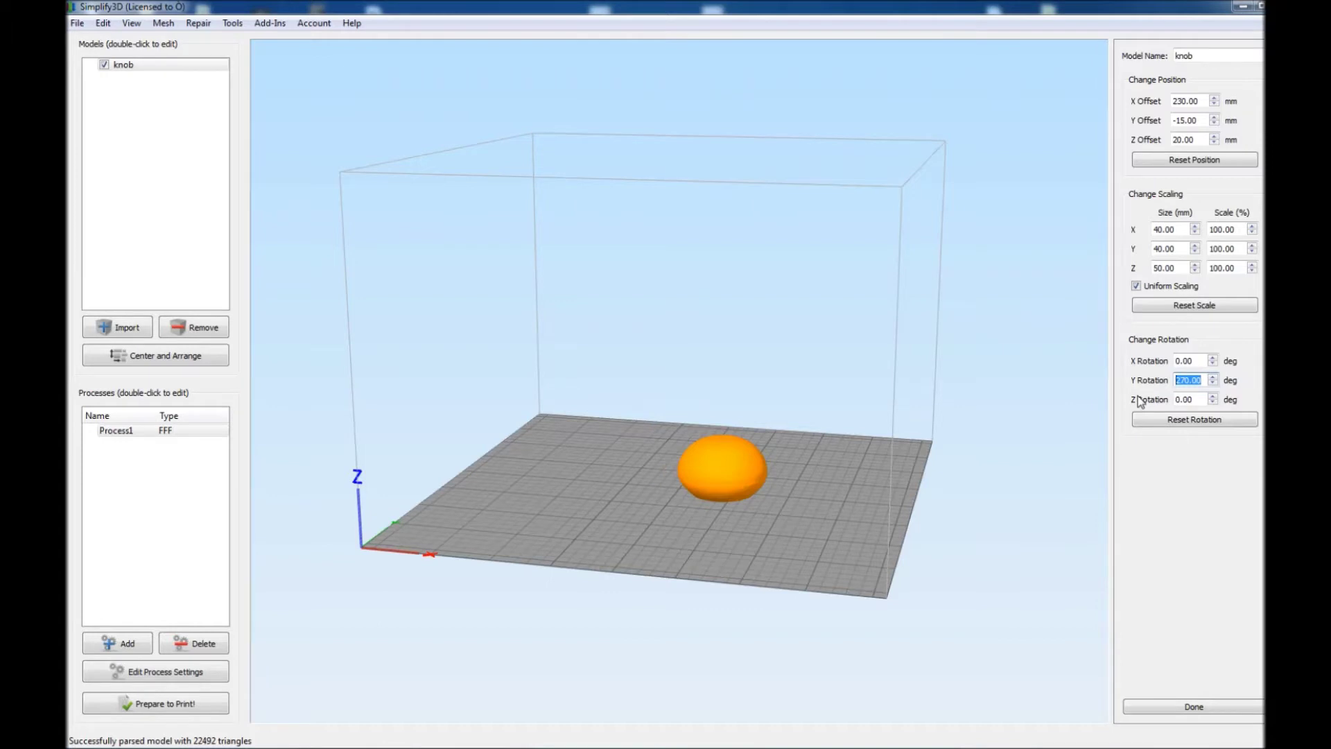
click(1162, 705)
drag(920, 598, 901, 542)
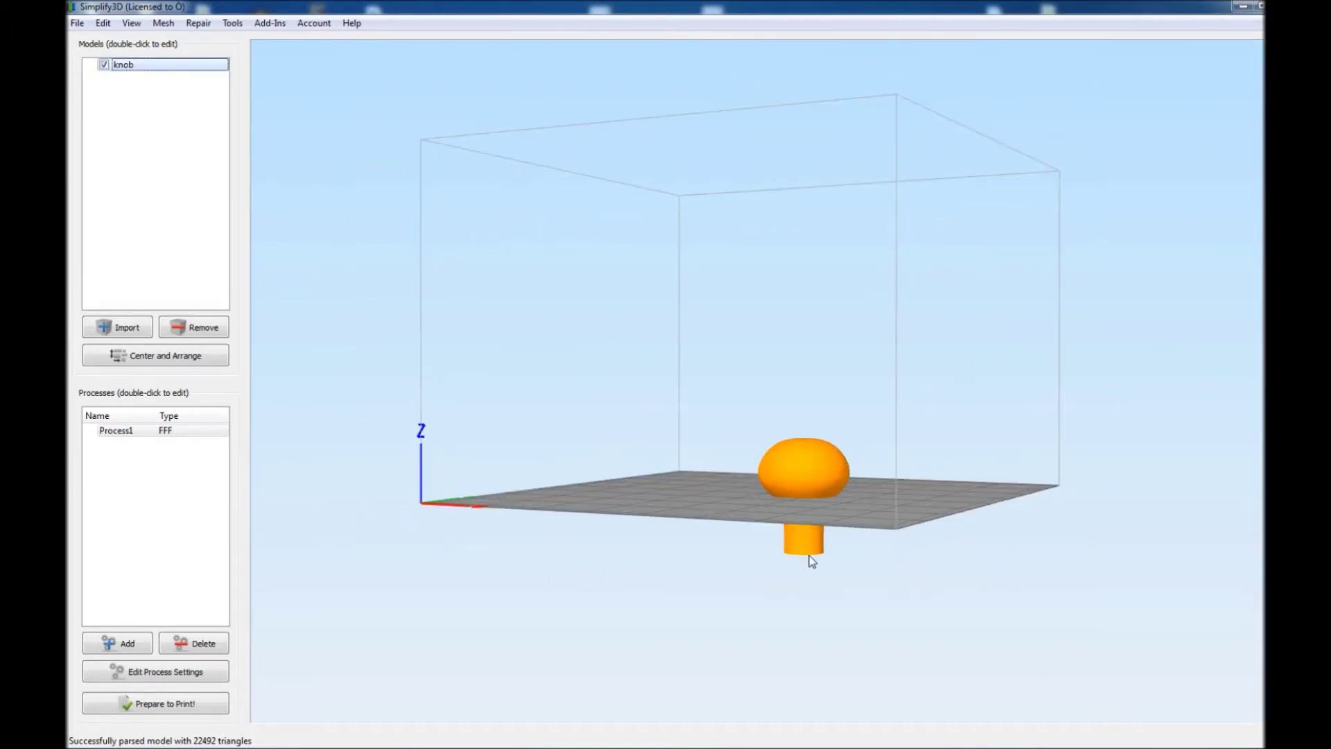
drag(872, 513, 851, 532)
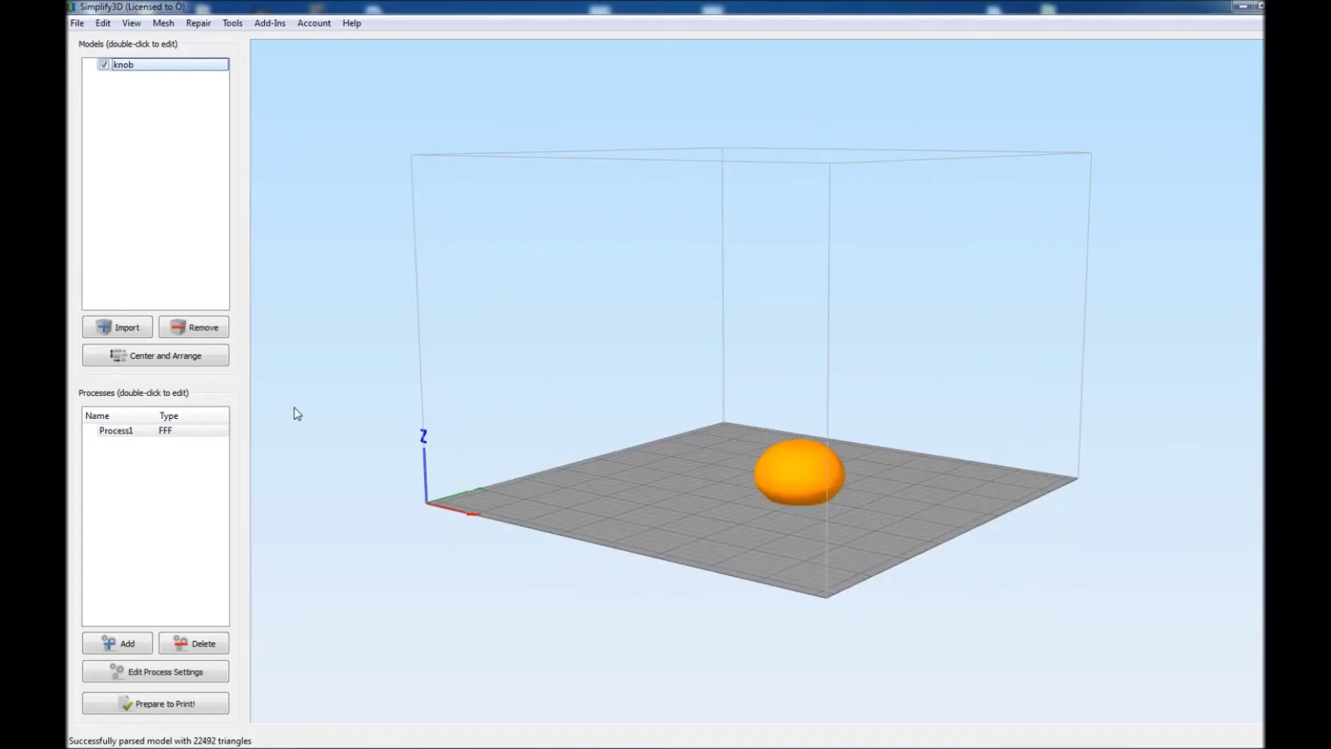
Center and Arrange the knob on the bed, then check its position offsets without changing them.
click(181, 355)
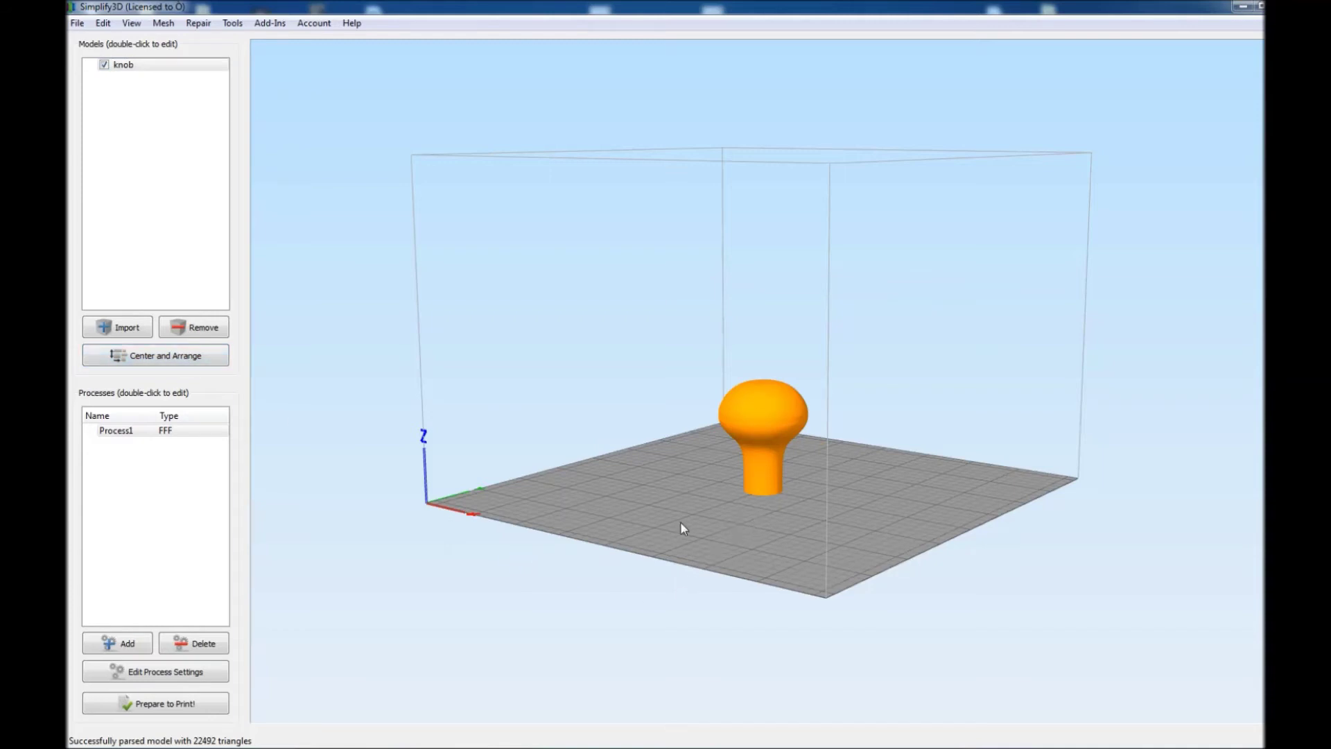
drag(681, 523, 791, 437)
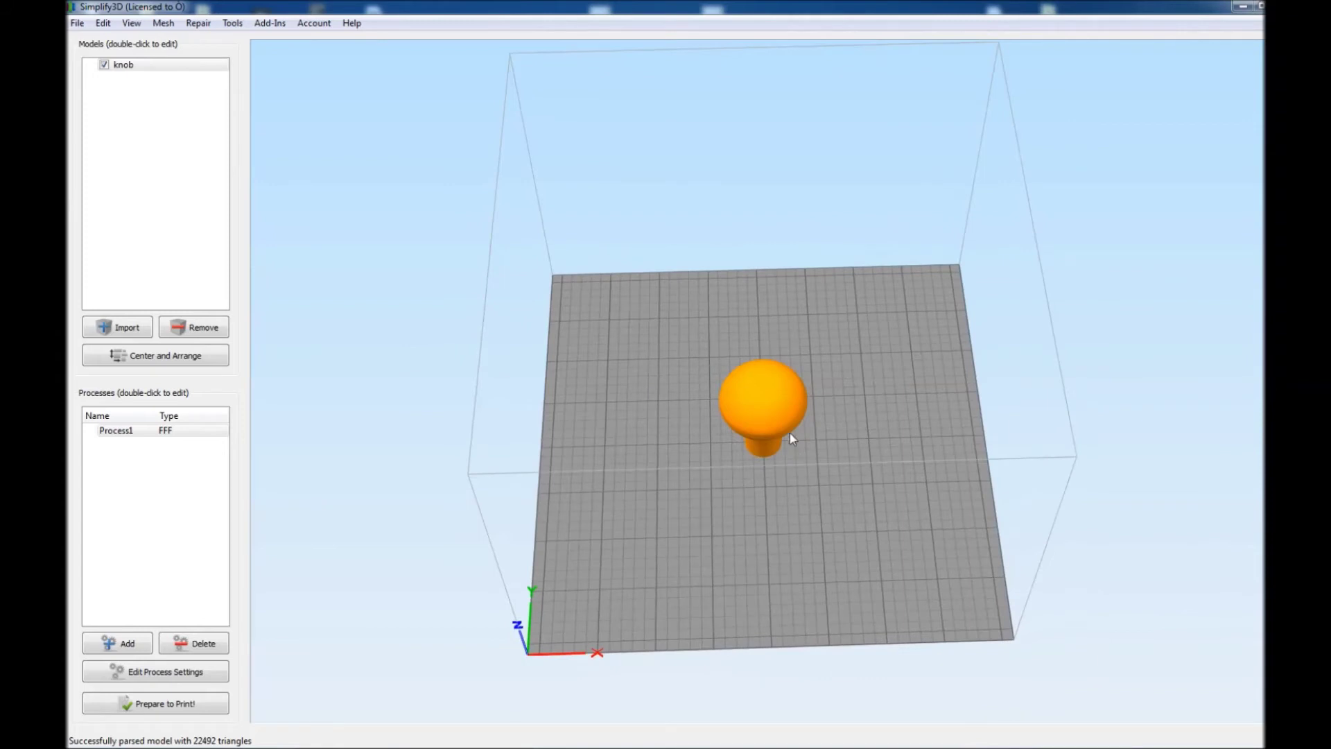
drag(801, 563, 790, 543)
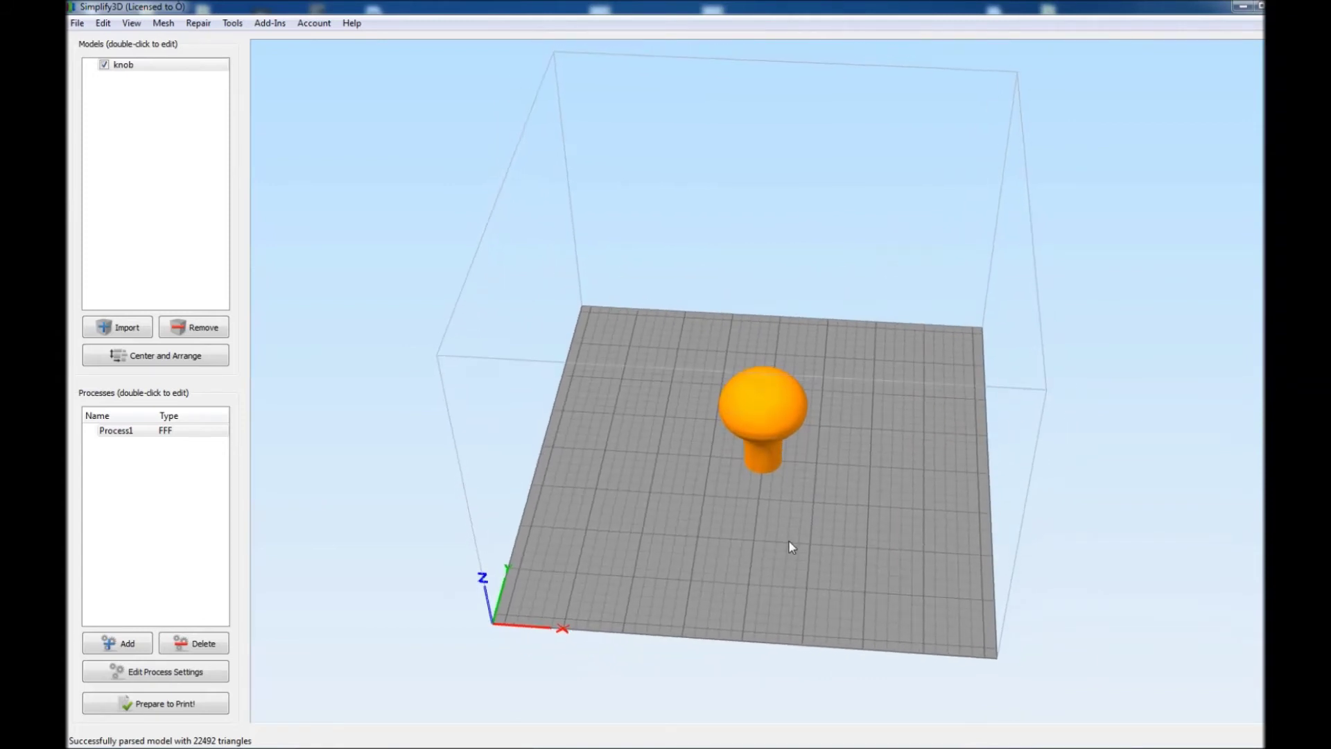
click(763, 430)
double_click(762, 425)
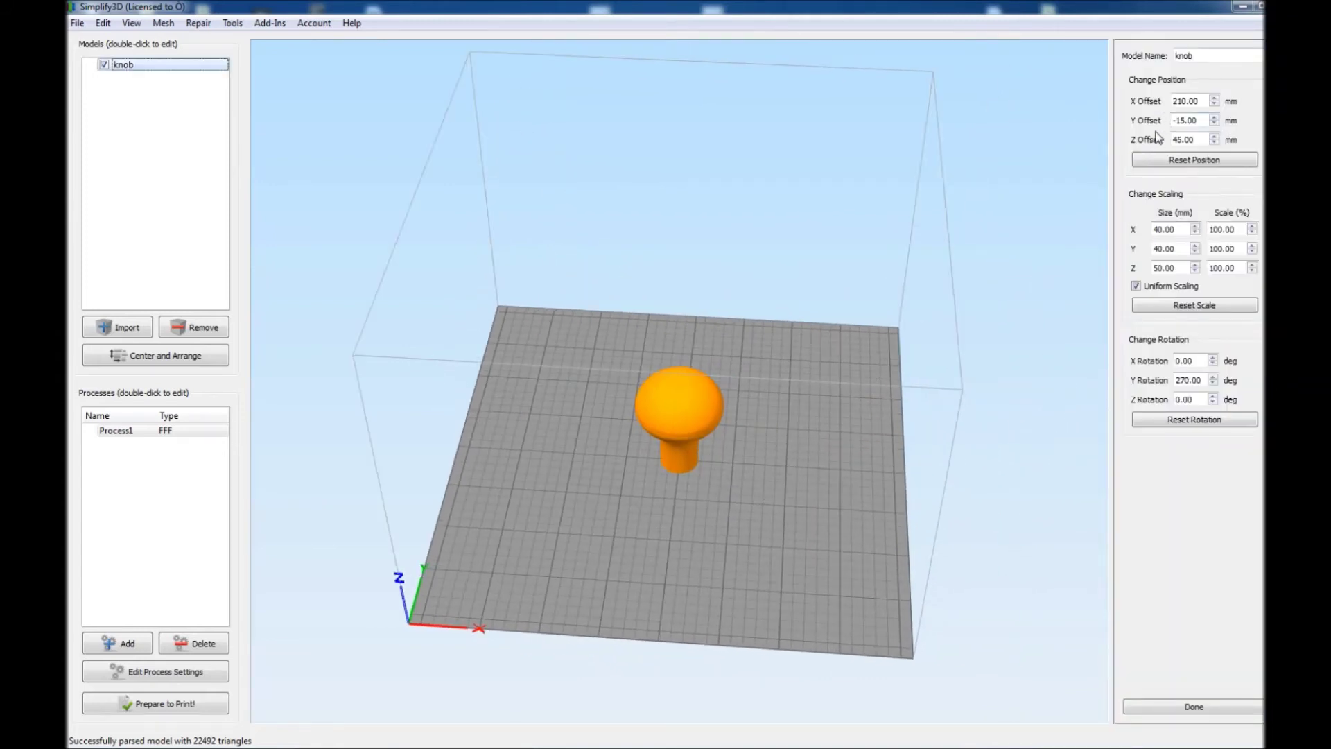
click(1187, 706)
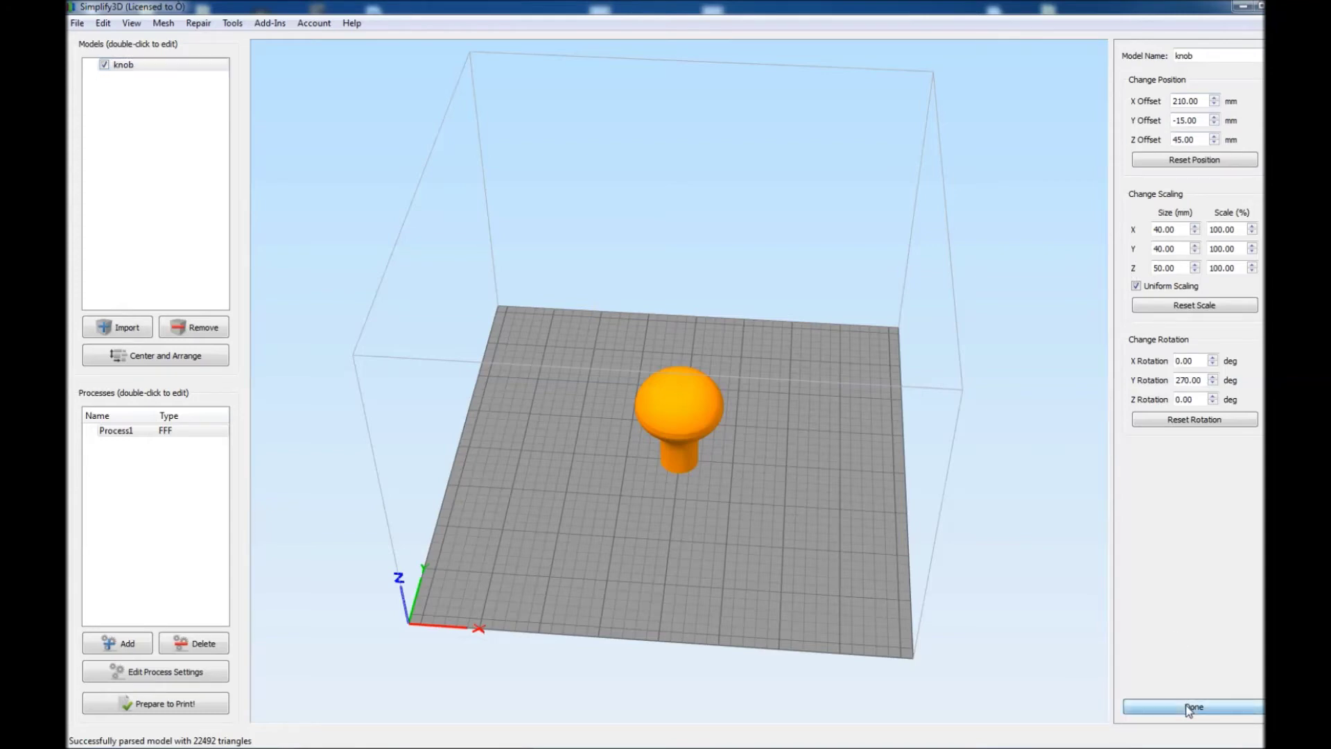
drag(864, 585, 843, 513)
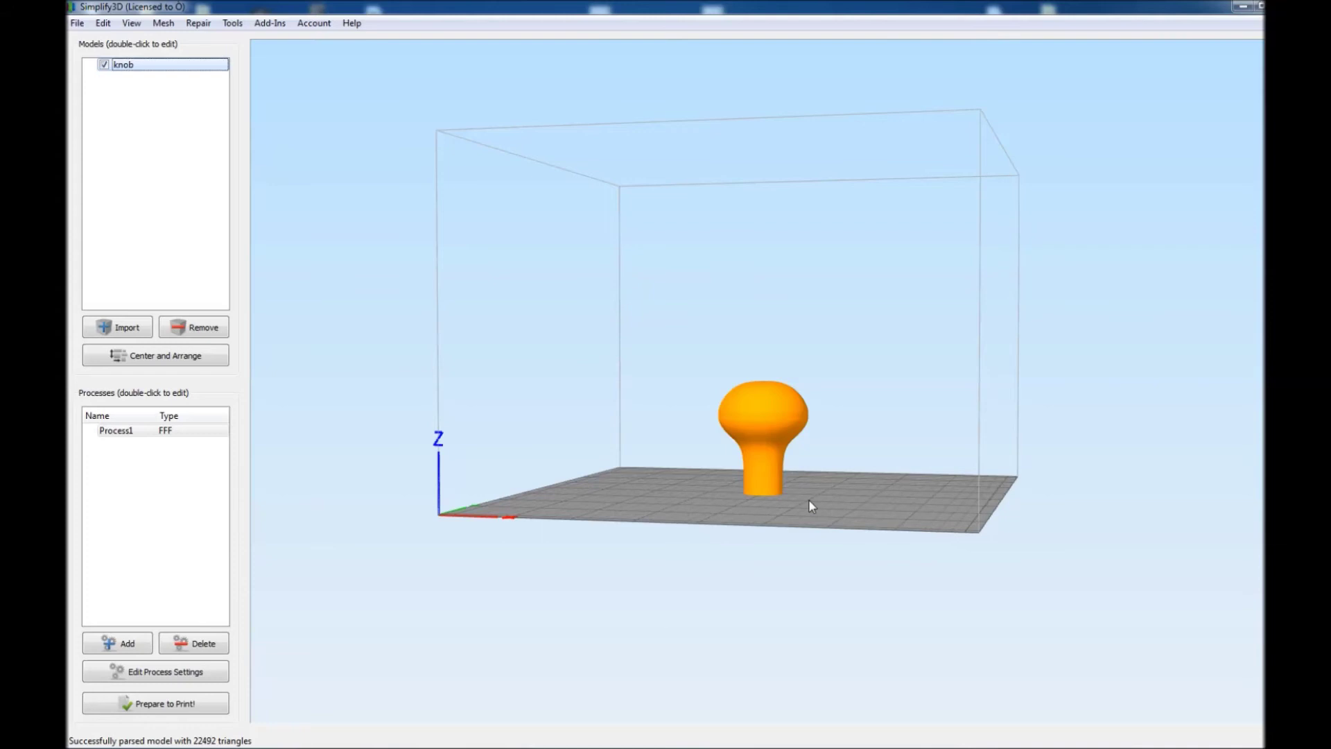
scroll(767, 495, up, 8)
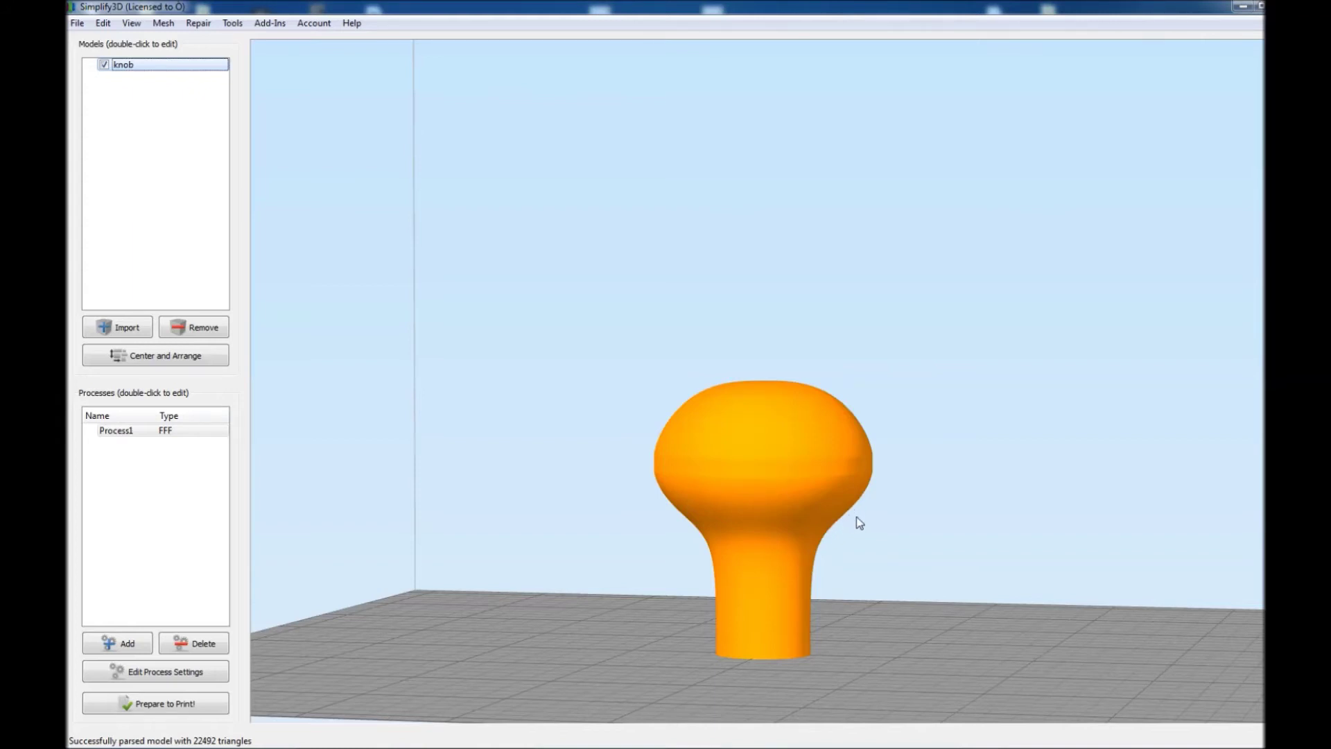
scroll(688, 447, down, 3)
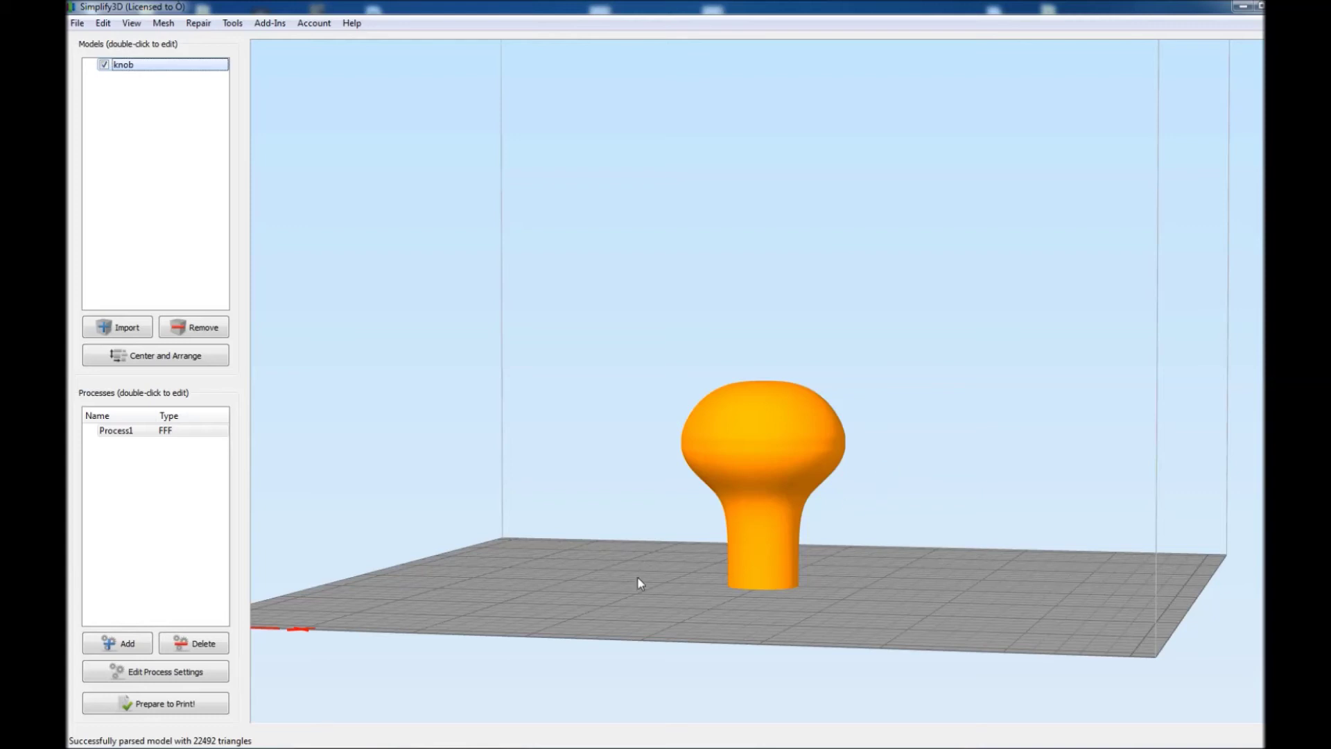
drag(767, 499, 755, 524)
click(201, 674)
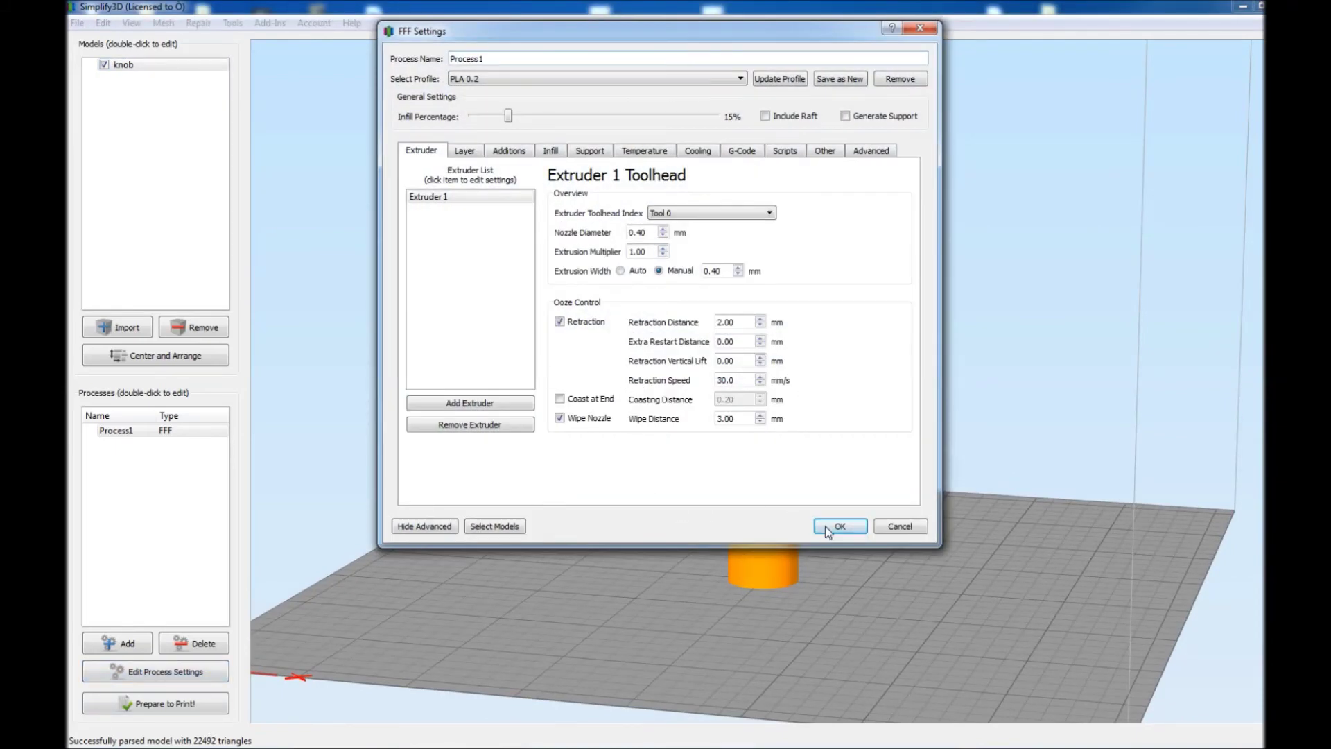
click(889, 526)
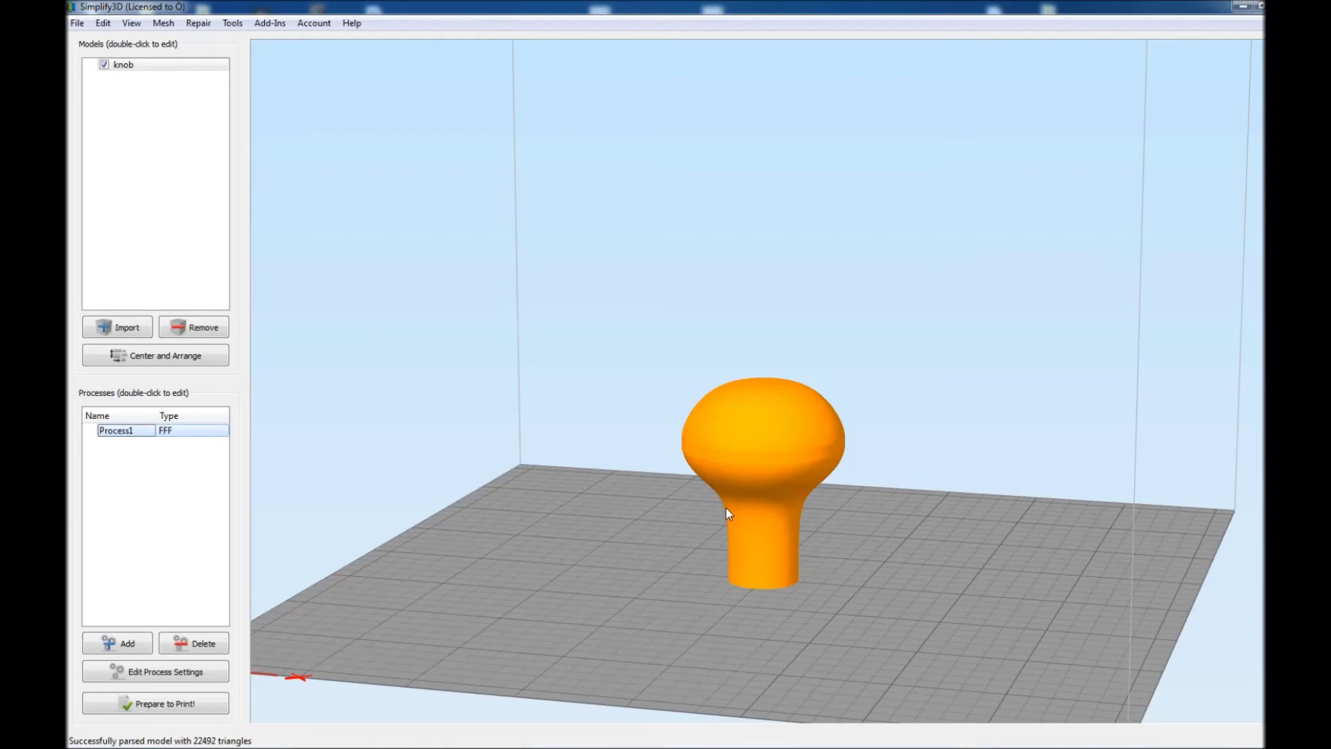
mouse_move(612, 544)
mouse_down()
mouse_move(639, 469)
mouse_move(615, 553)
mouse_move(603, 542)
mouse_up()
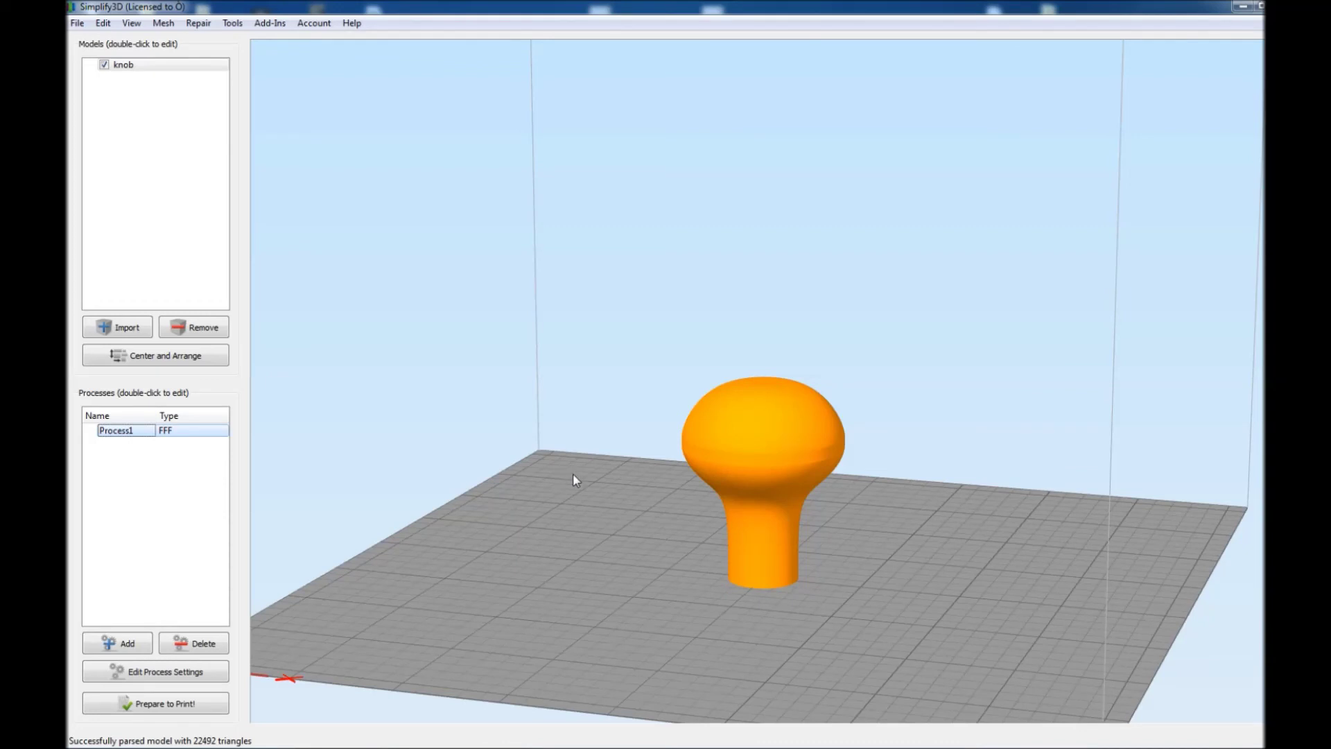
mouse_move(575, 473)
mouse_down()
mouse_move(585, 497)
mouse_move(721, 514)
mouse_move(585, 478)
mouse_up()
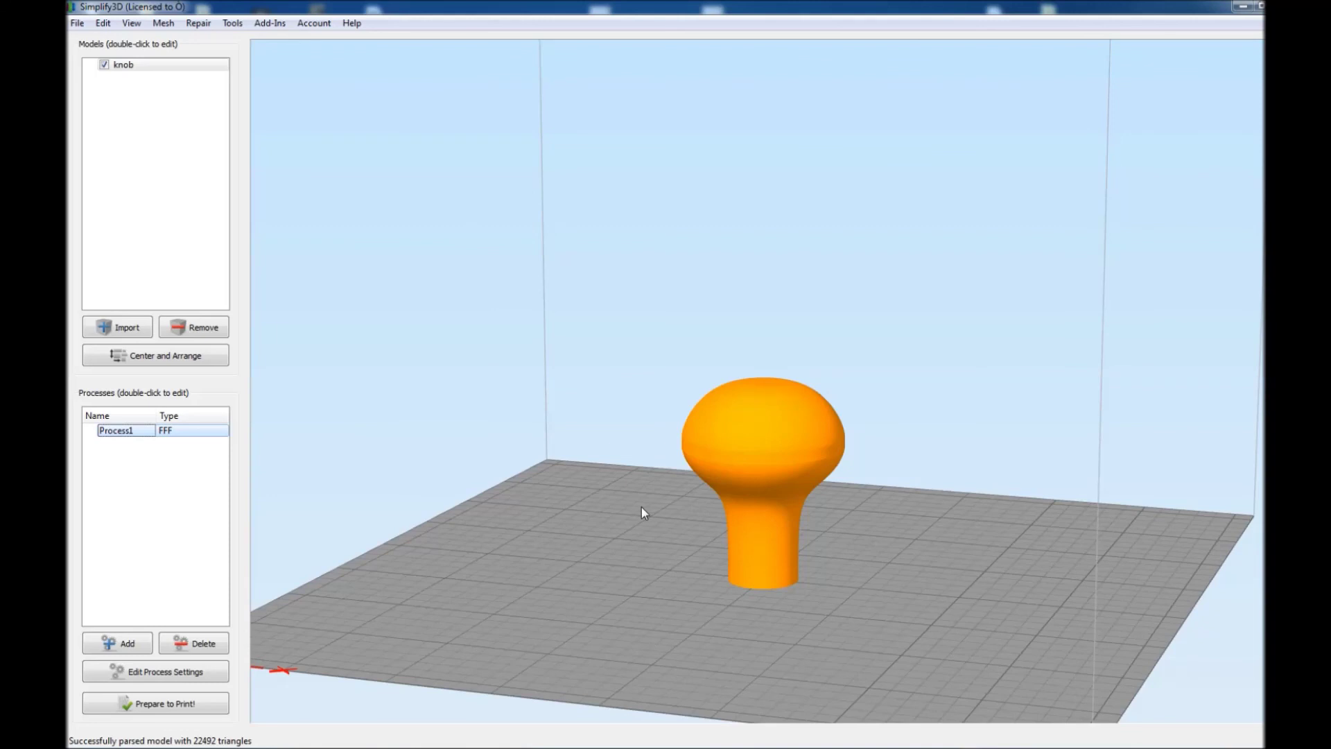